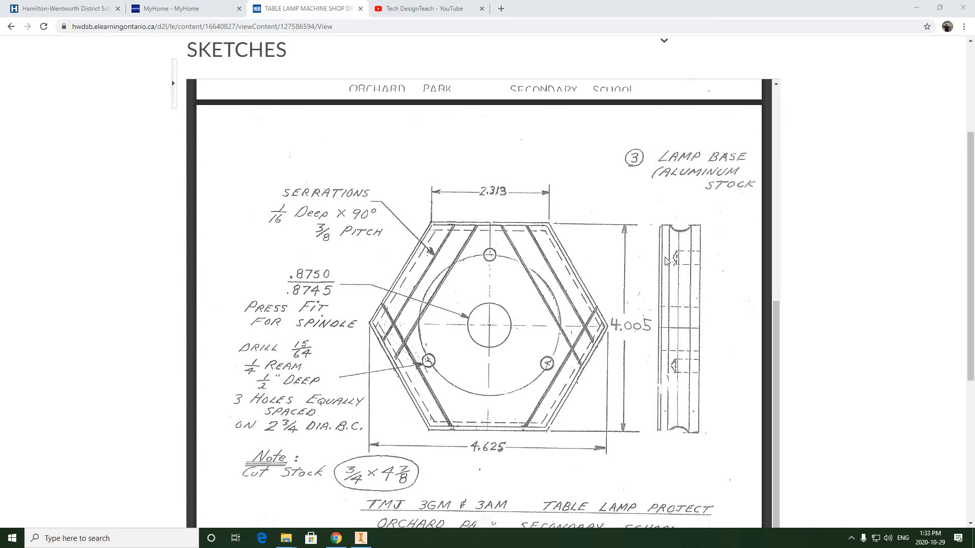
Step: Switch to Autodesk Inventor and create a work plane offset from the YZ plane toward the hexagonal base's upper-left corner
click(360, 539)
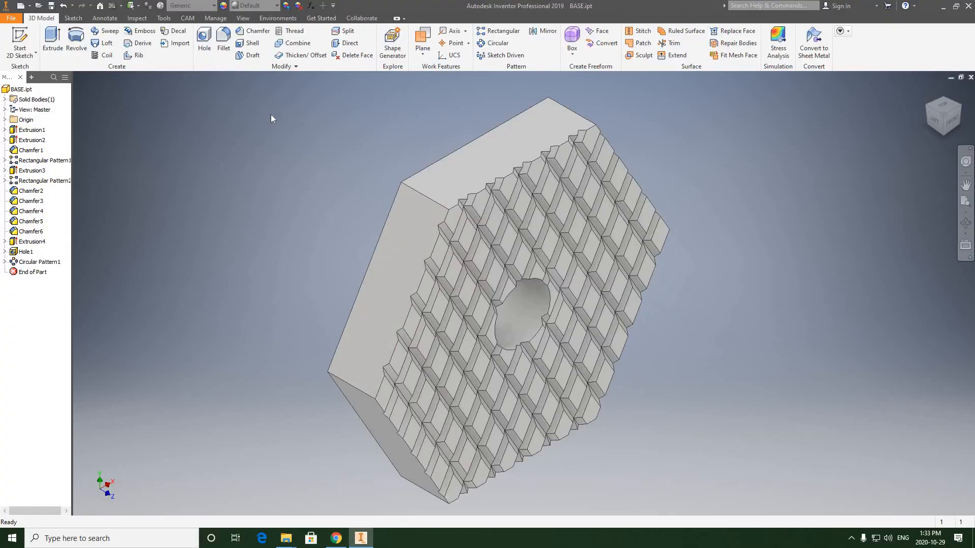
click(5, 120)
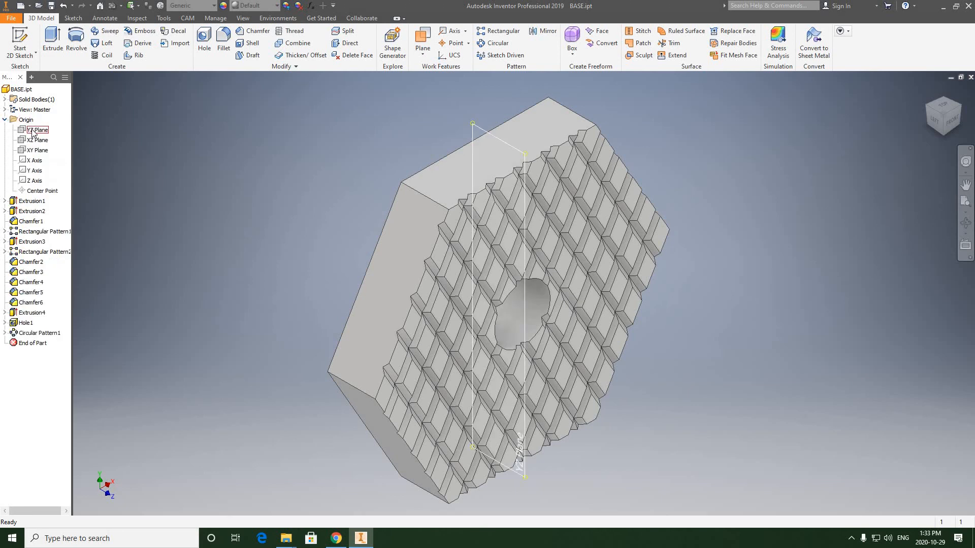
click(32, 131)
click(422, 40)
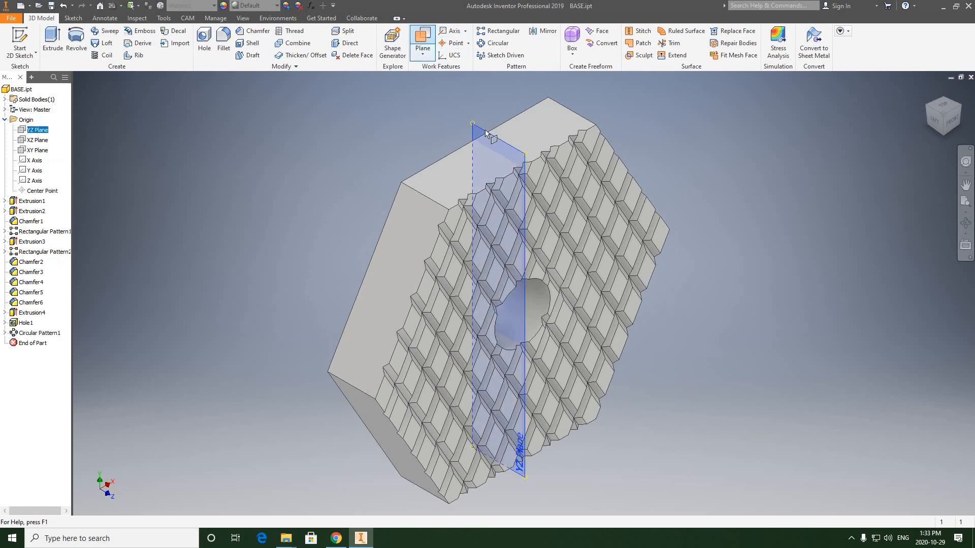
drag(474, 132, 419, 166)
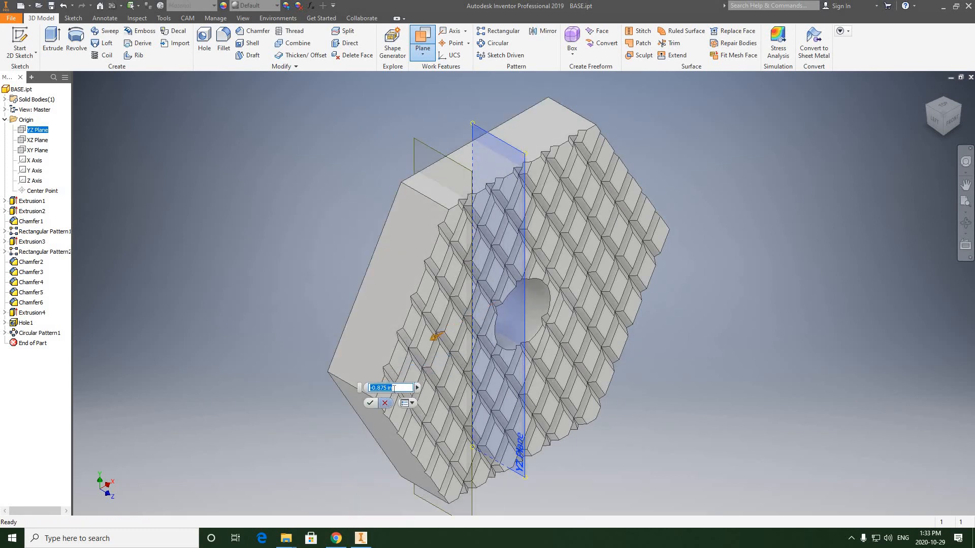
drag(392, 388, 373, 385)
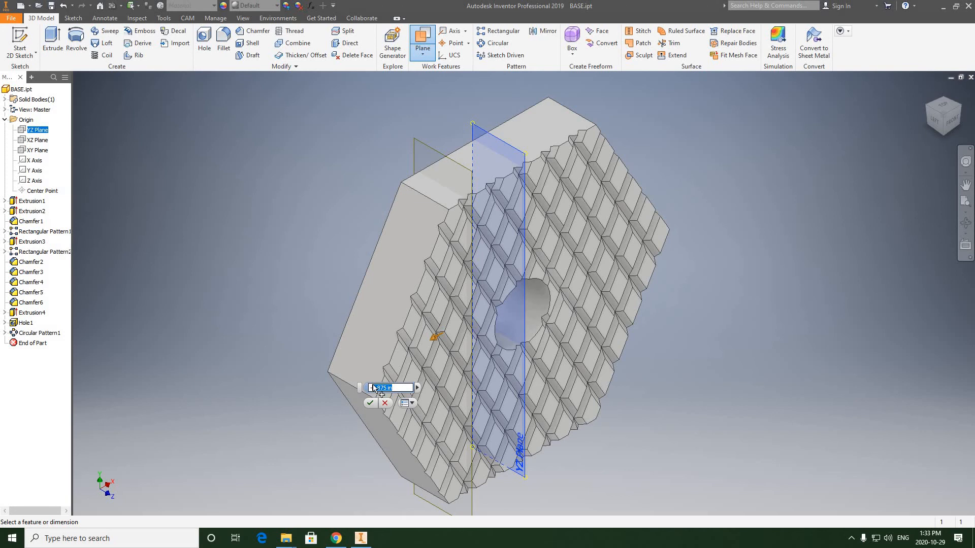
text(1)
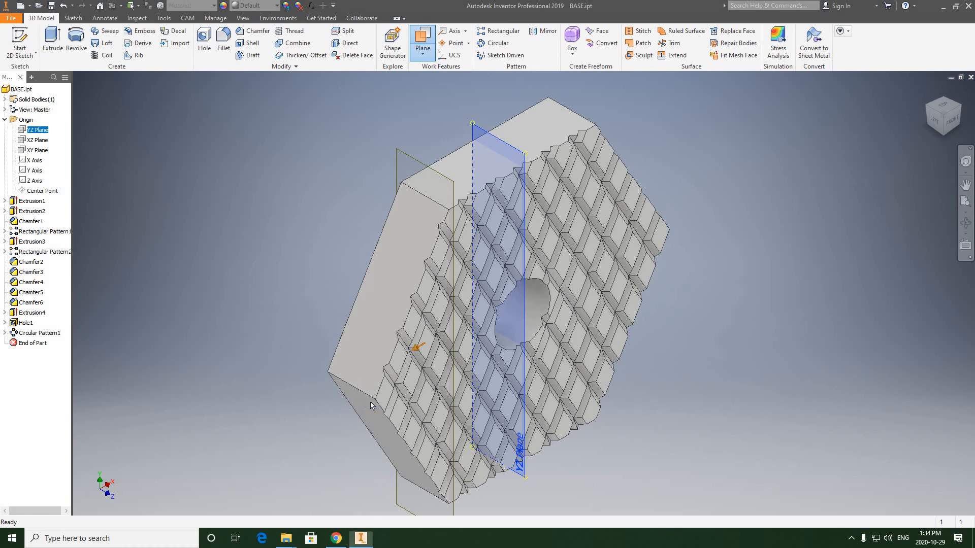
click(369, 402)
Step: Start a 3D sketch and draw a 2.313 in line across the top side face, joining the midpoints of its short end edges
middle_drag(375, 159, 373, 144)
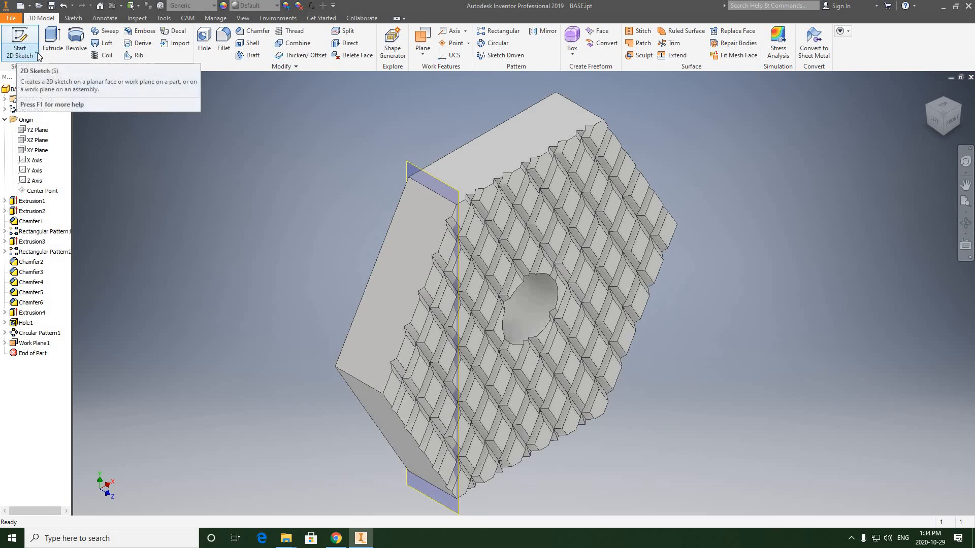
click(36, 56)
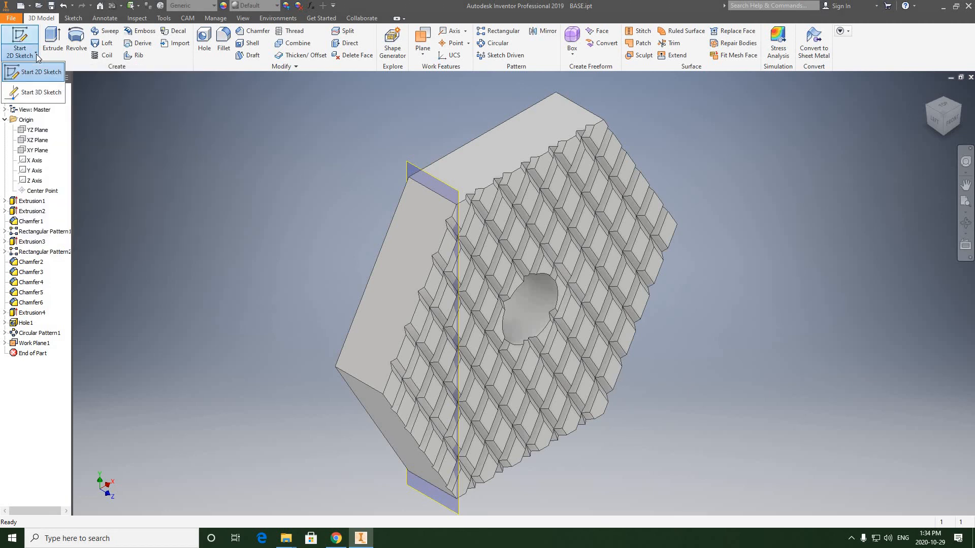
click(32, 93)
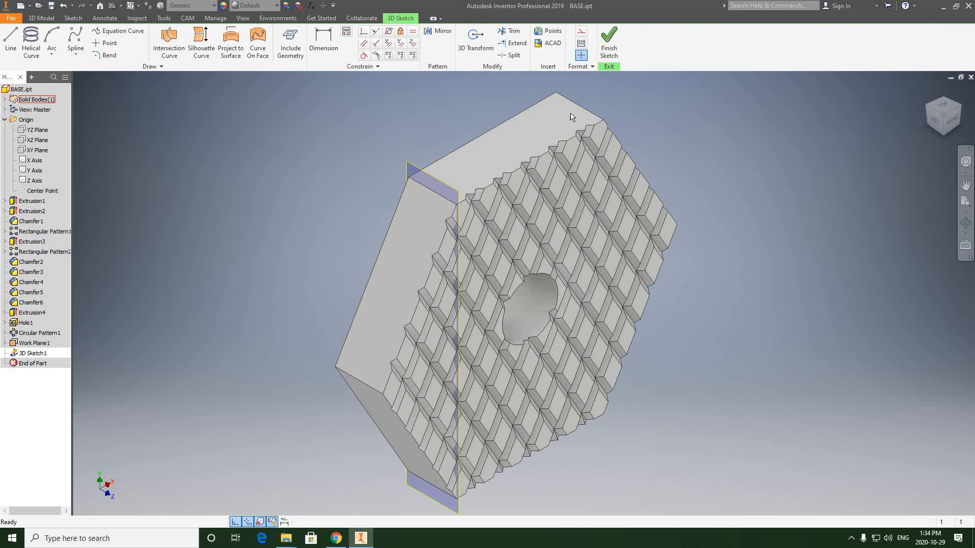
click(10, 41)
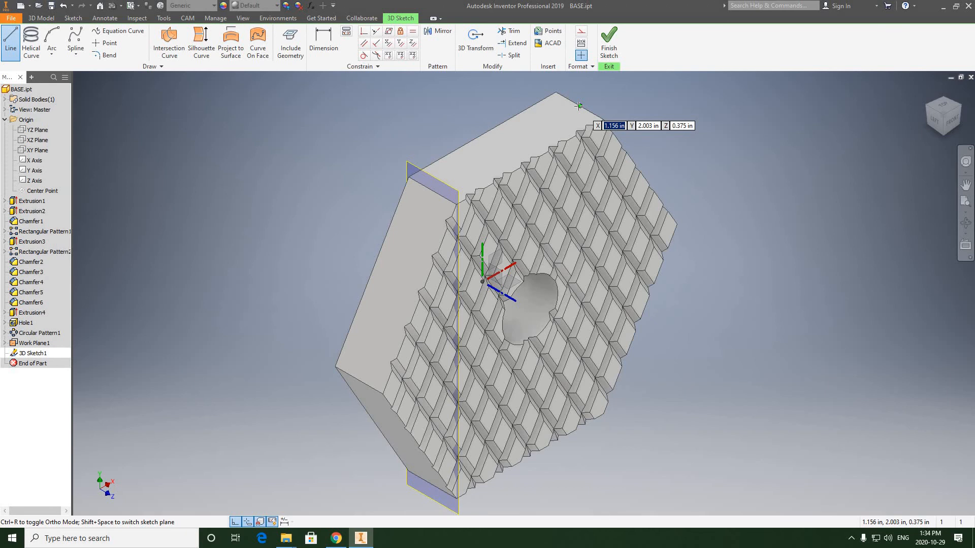
click(579, 106)
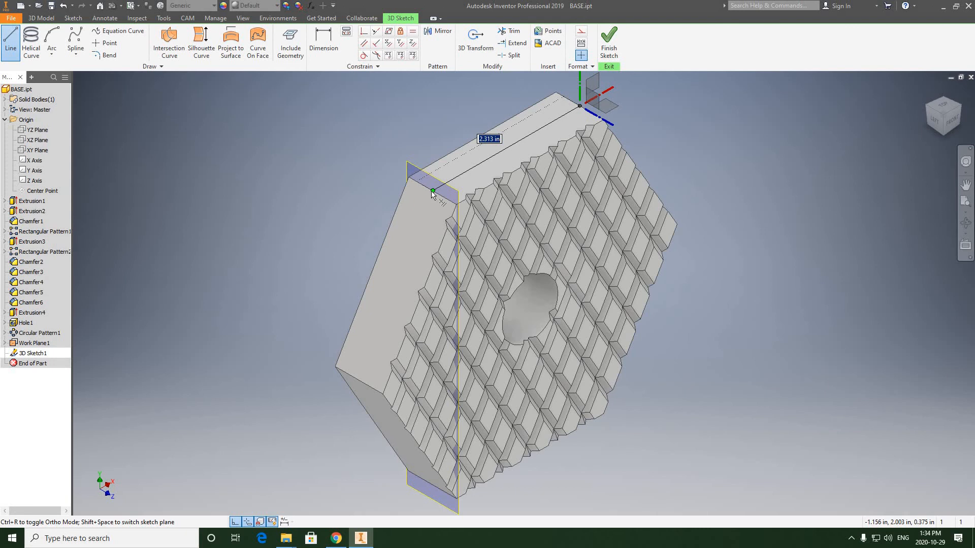
click(431, 191)
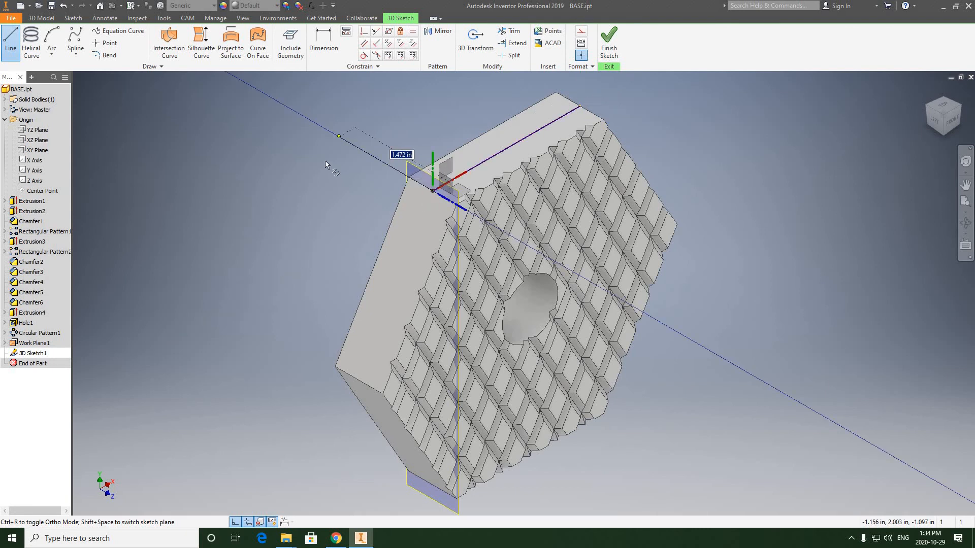
right_click(325, 161)
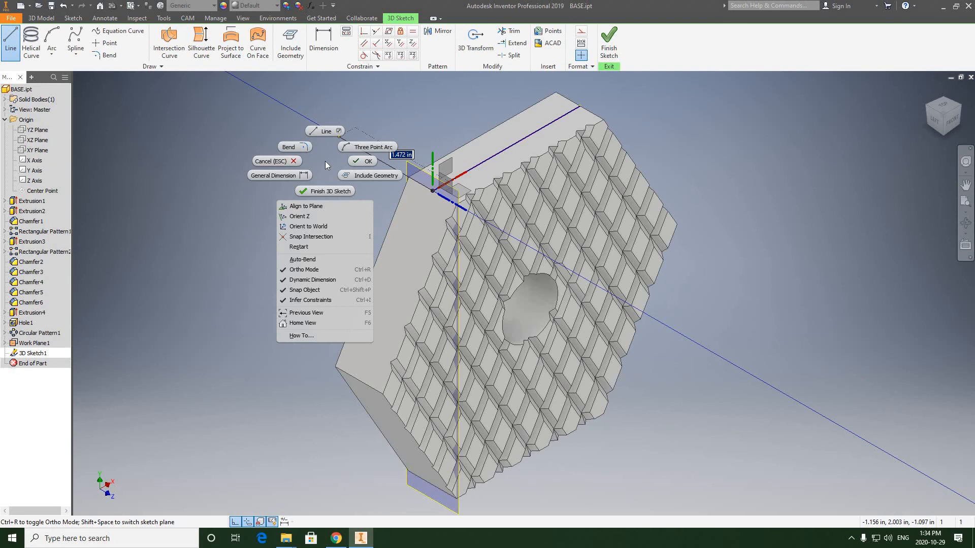
click(362, 161)
Step: Draw a 2.313 in line along the middle of the upper-left side face, from the first line's end to the next corner edge's midpoint
scroll(542, 133, down, 3)
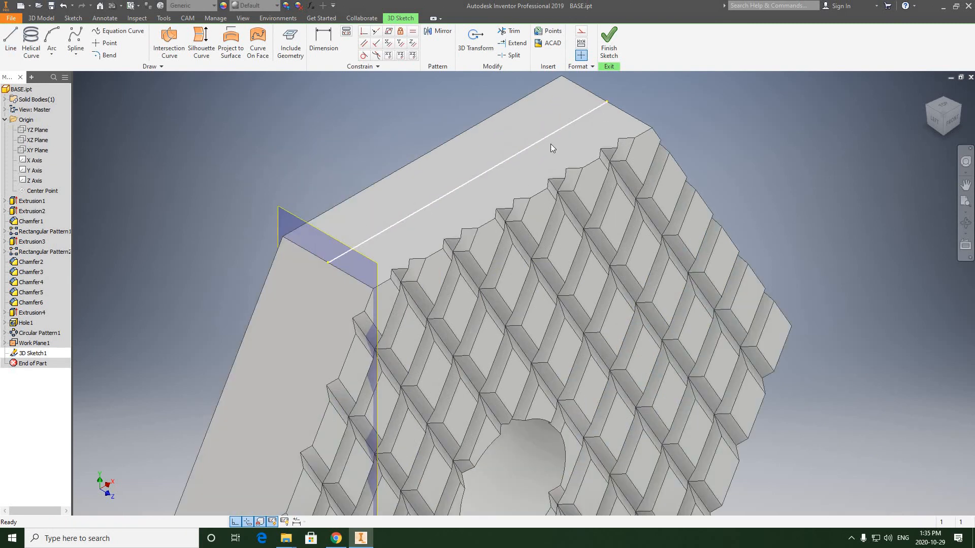
scroll(528, 144, up, 2)
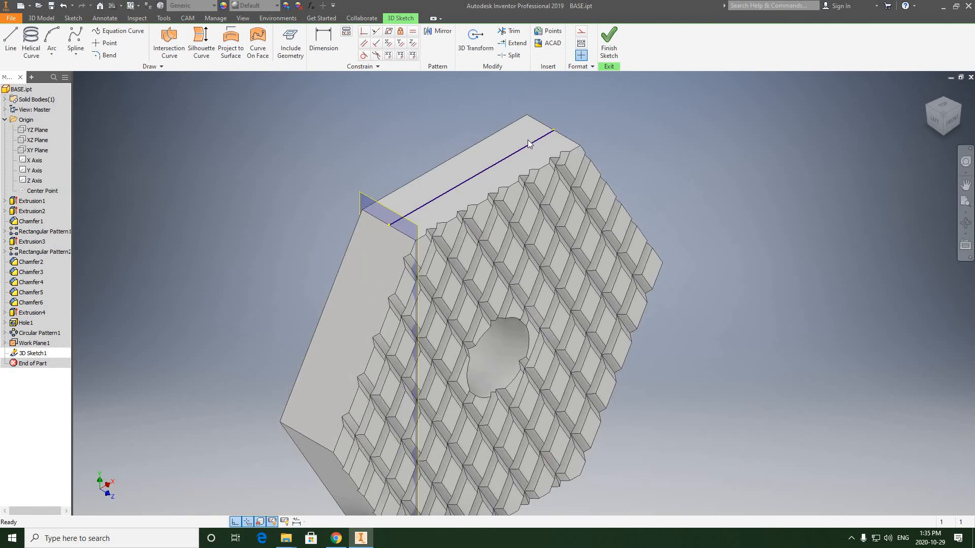
scroll(528, 144, down, 3)
scroll(522, 148, up, 2)
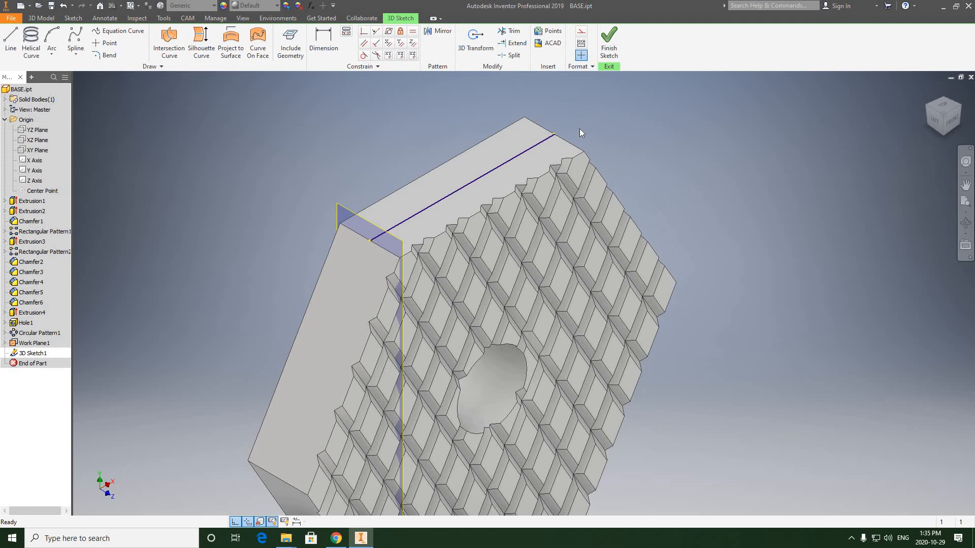
click(965, 222)
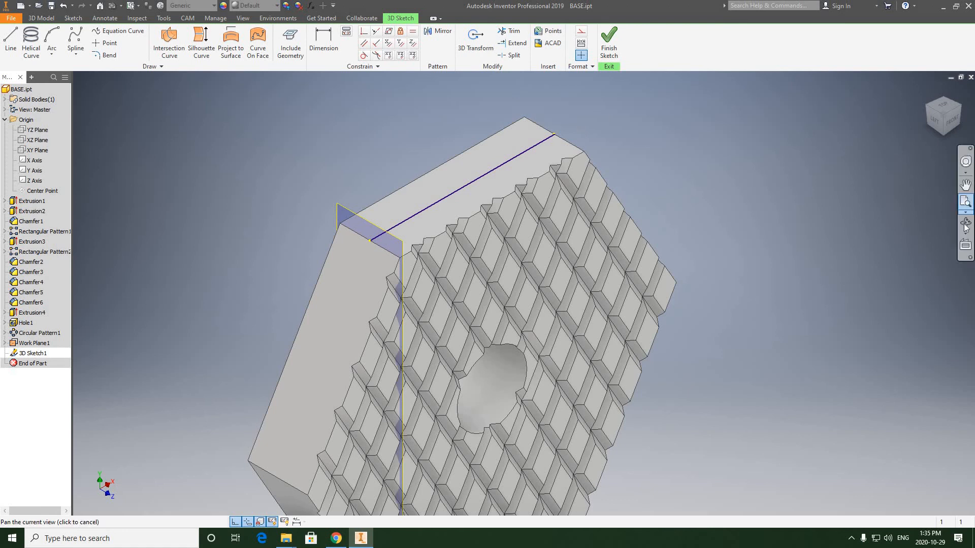
drag(522, 279, 677, 130)
right_click(699, 130)
click(701, 131)
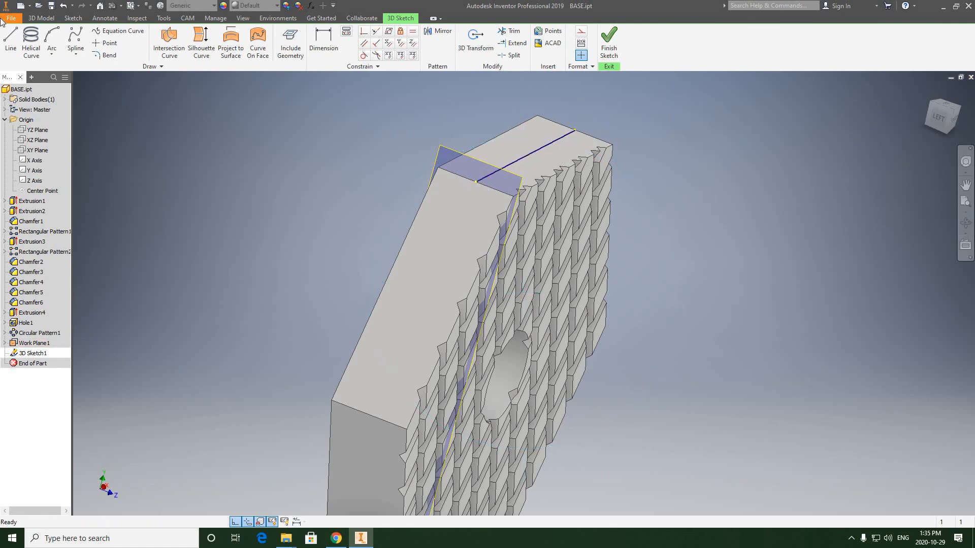
click(11, 43)
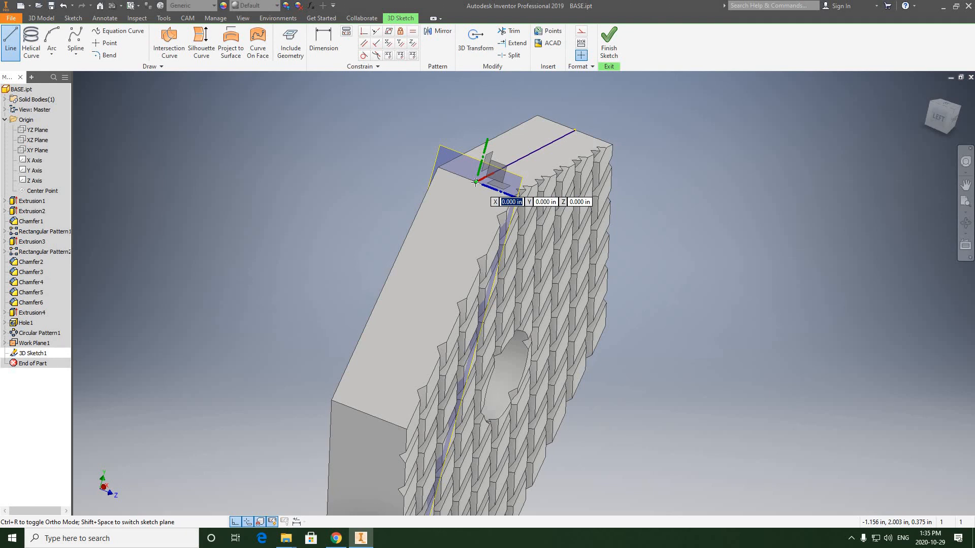
click(493, 203)
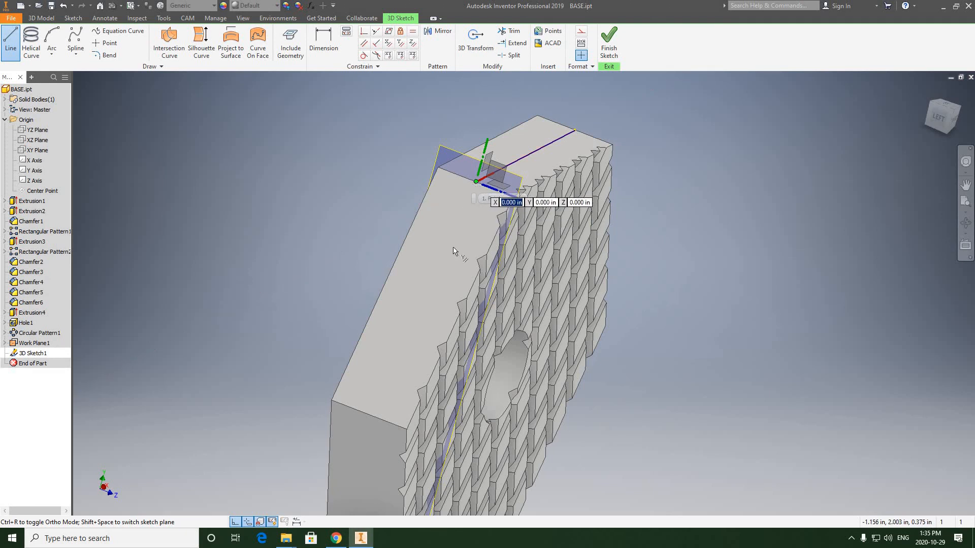
key(Return)
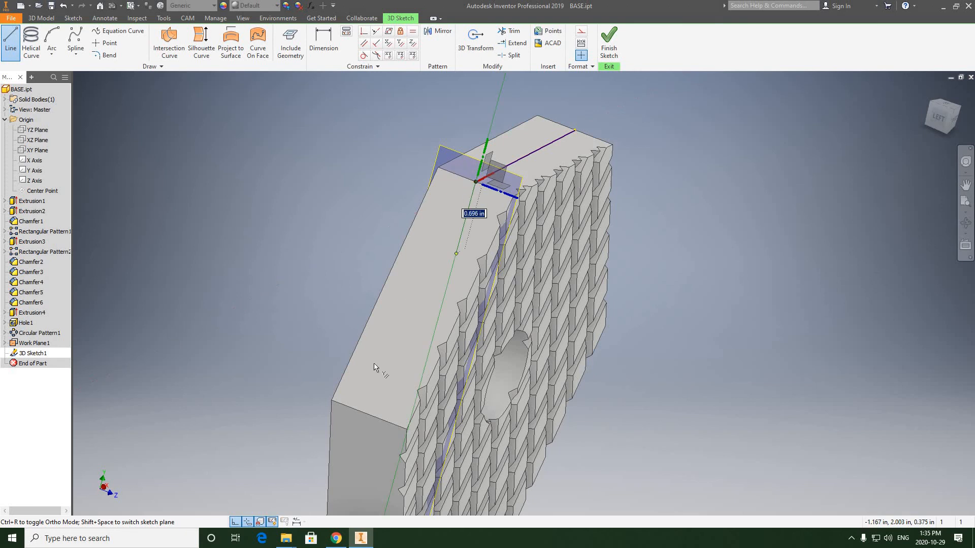
click(370, 415)
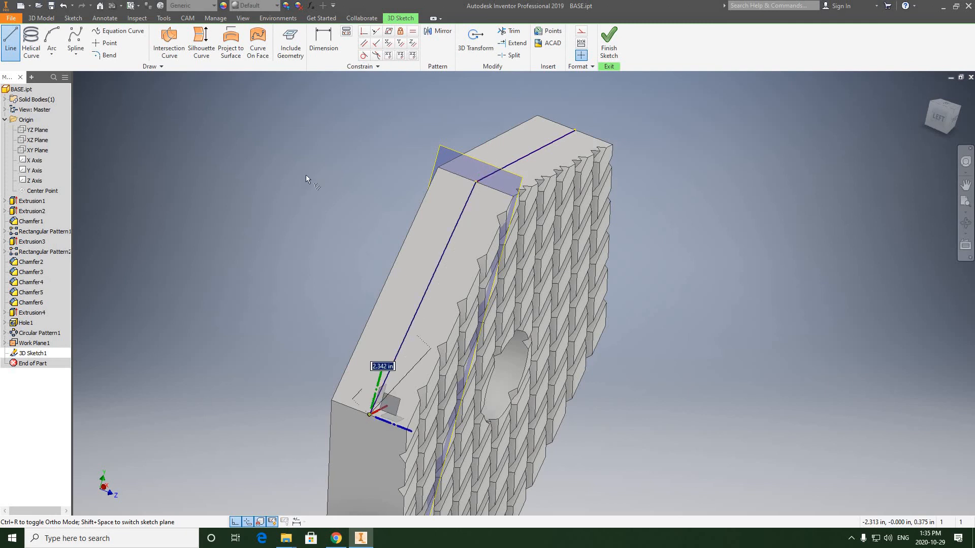
right_click(314, 172)
click(348, 173)
key(Escape)
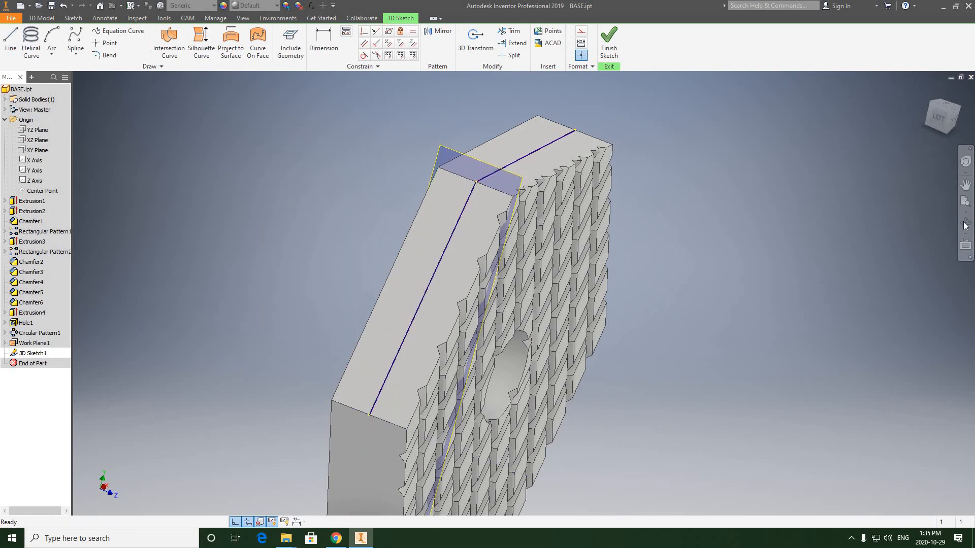
Step: Continue the path with a 2.313 in line along the middle of the lower-left side face, ending at the next corner edge's midpoint
click(965, 222)
drag(496, 265, 367, 323)
right_click(653, 132)
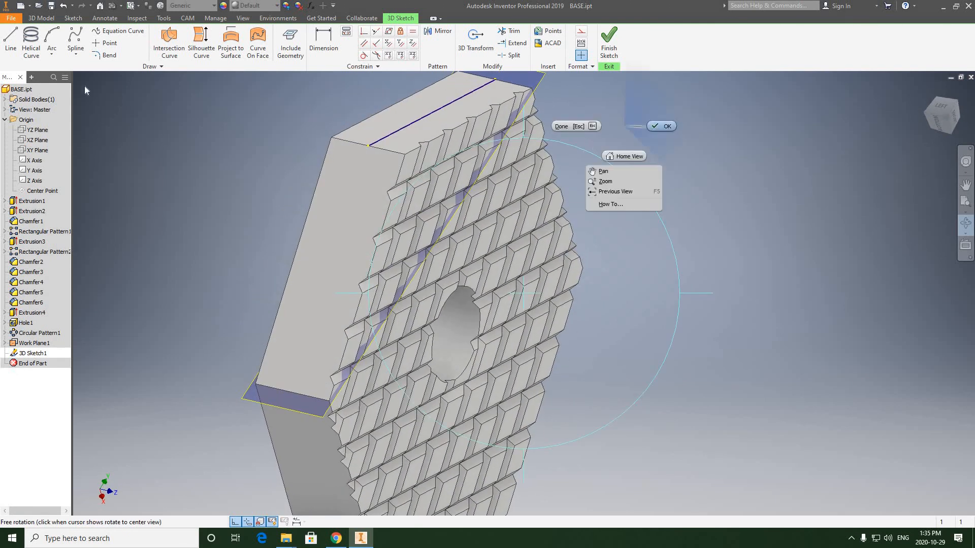
click(635, 160)
click(10, 43)
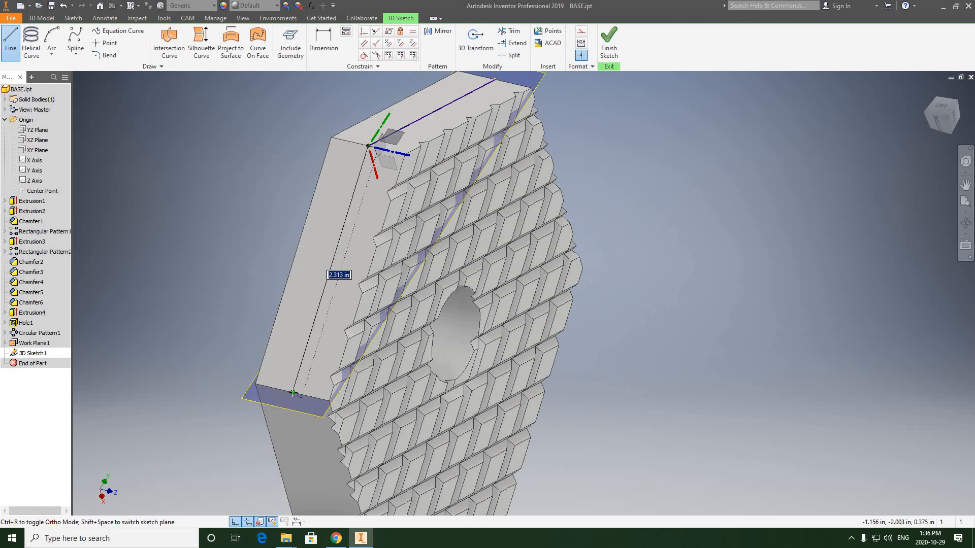
click(293, 392)
right_click(253, 203)
click(291, 202)
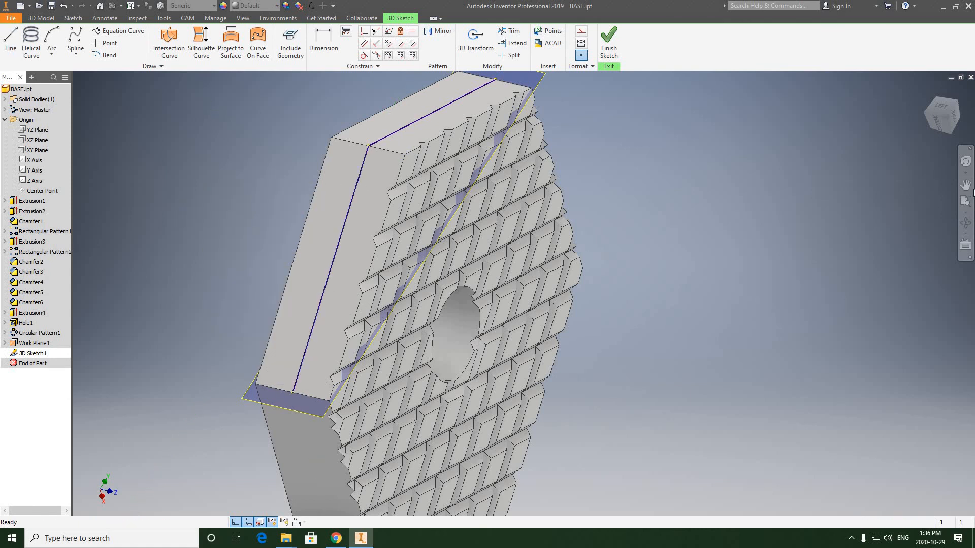
Step: Add a 2.313 in line along the middle of the hexagon's bottom side face, connecting the lower-left line's end to the opposite corner edge's midpoint
scroll(608, 249, up, 3)
click(966, 218)
mouse_move(538, 246)
mouse_down()
mouse_move(526, 208)
mouse_move(496, 235)
mouse_move(471, 157)
mouse_up()
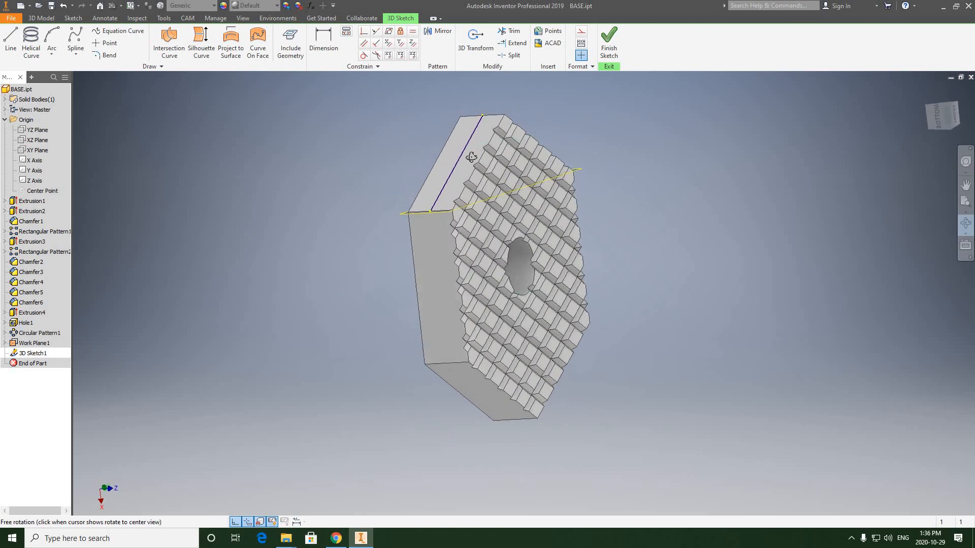
scroll(471, 157, down, 3)
middle_drag(465, 197, 452, 230)
scroll(451, 230, down, 3)
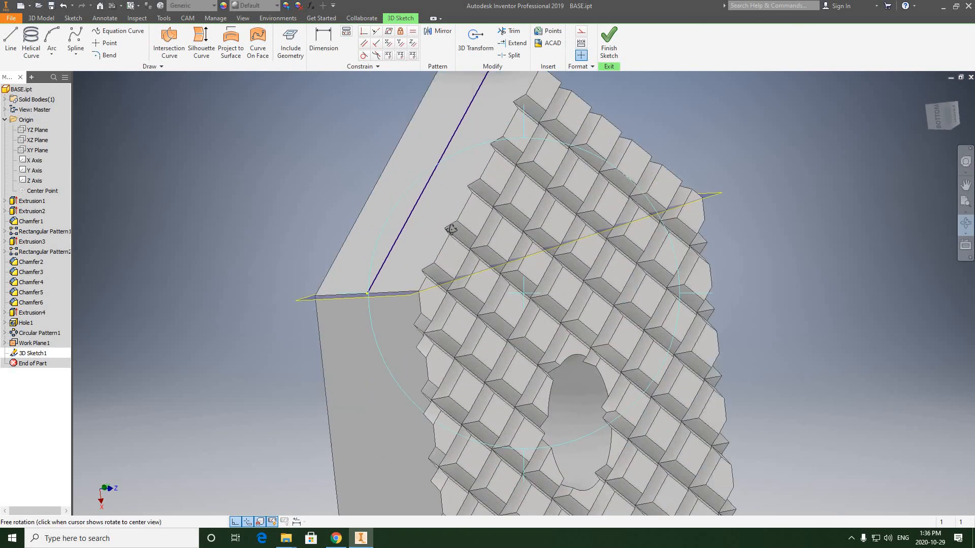
drag(452, 230, 449, 182)
right_click(389, 141)
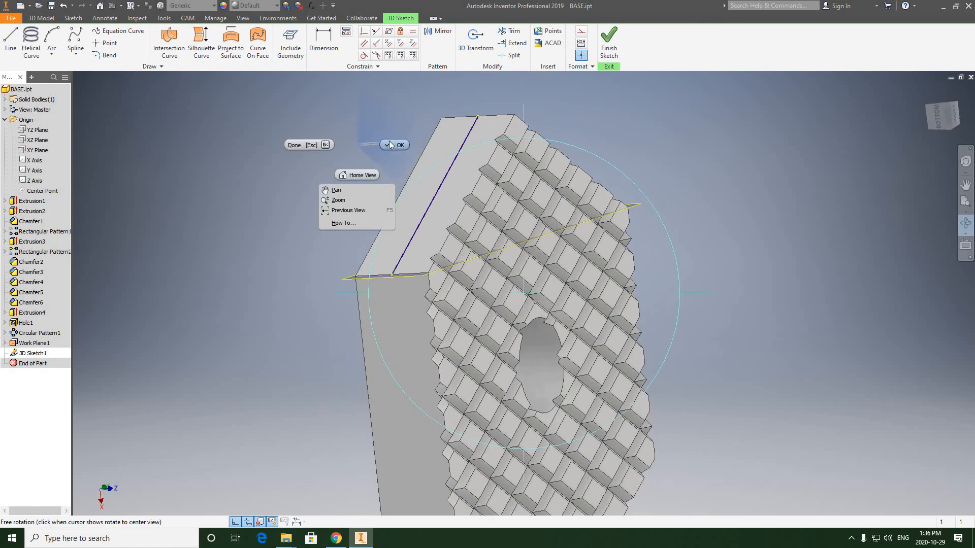
key(Escape)
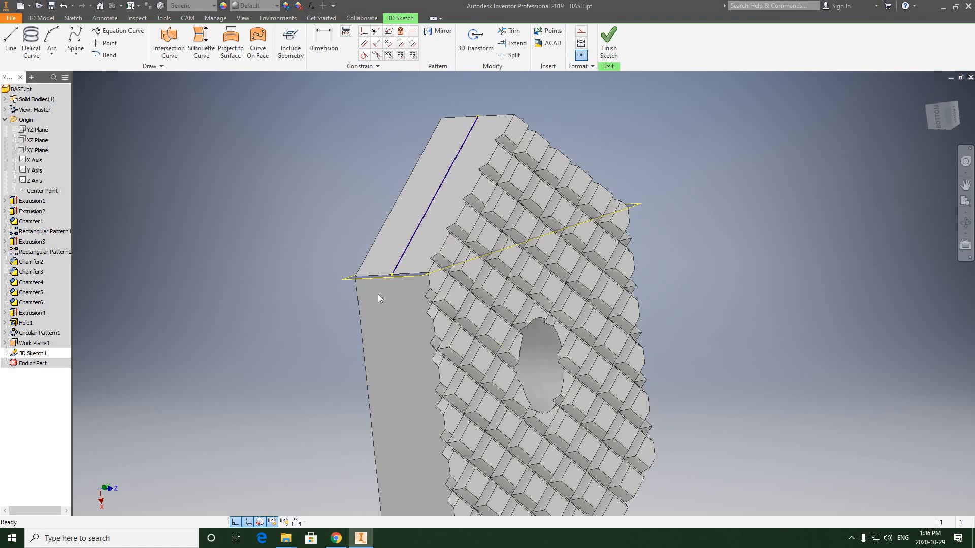
click(965, 224)
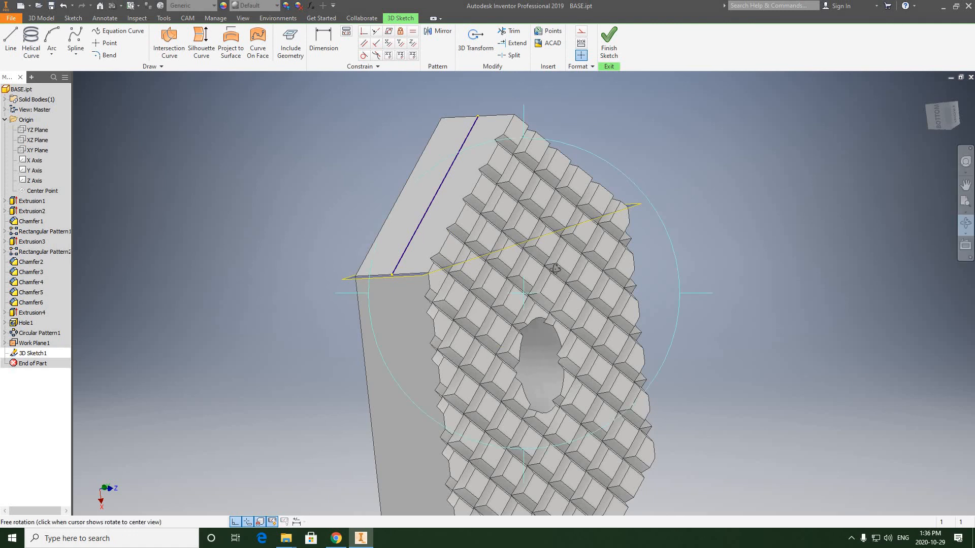
drag(424, 316, 460, 308)
right_click(413, 158)
click(364, 158)
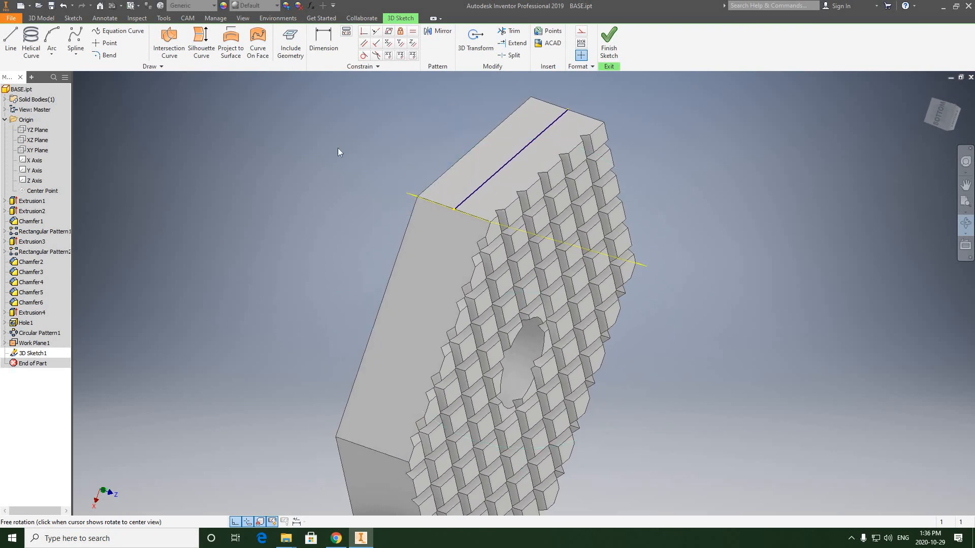
click(10, 41)
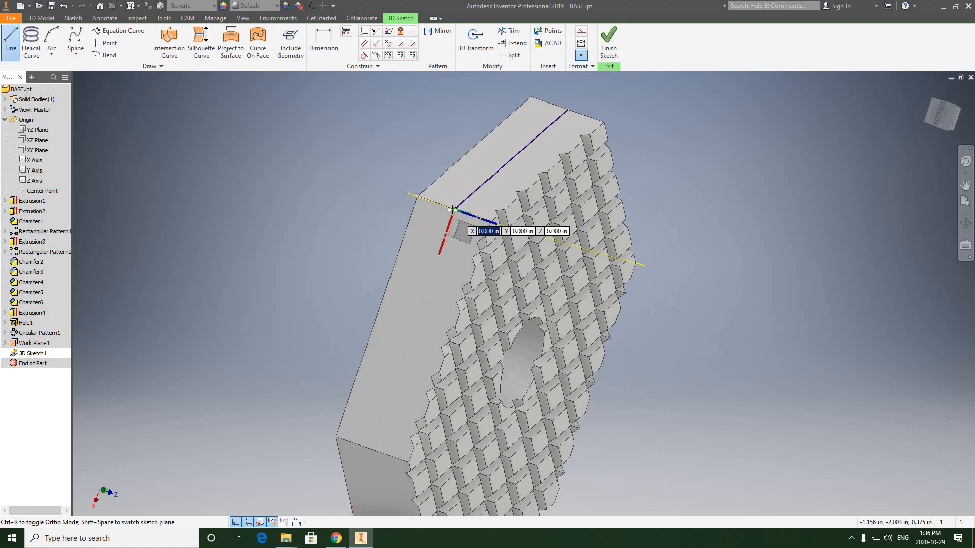
key(Return)
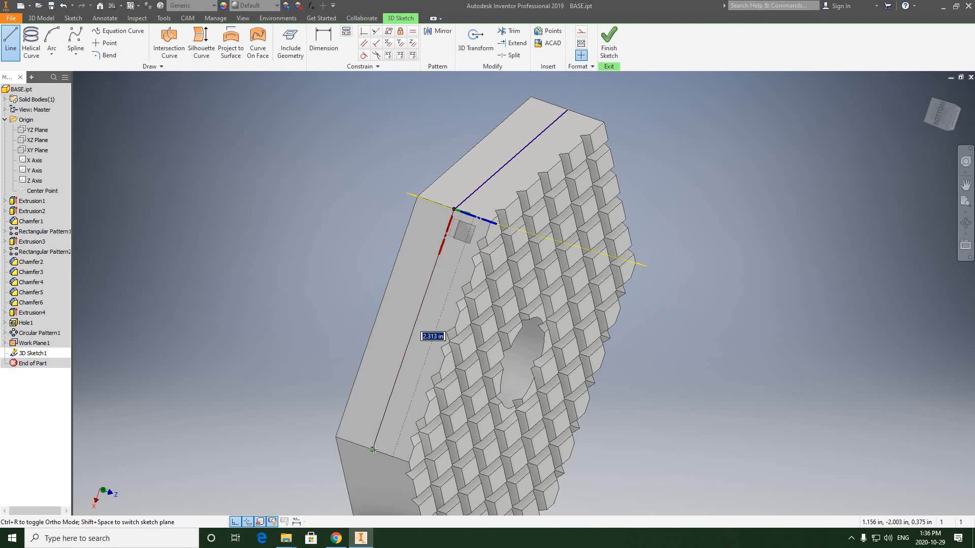
click(374, 449)
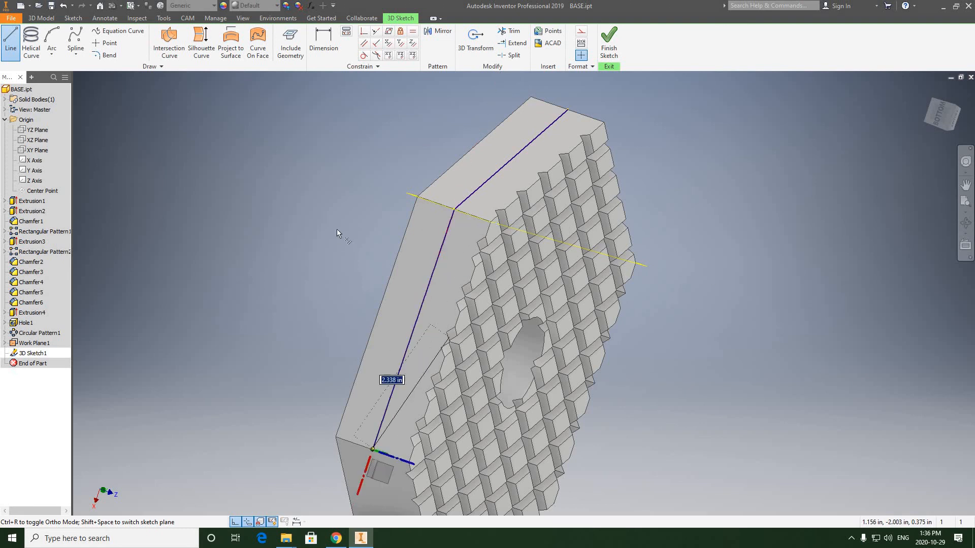
Step: Continue the 3D path with a 2.313 in line along the middle of the lower-right side face to the next corner edge's midpoint
right_click(340, 230)
click(377, 228)
click(966, 226)
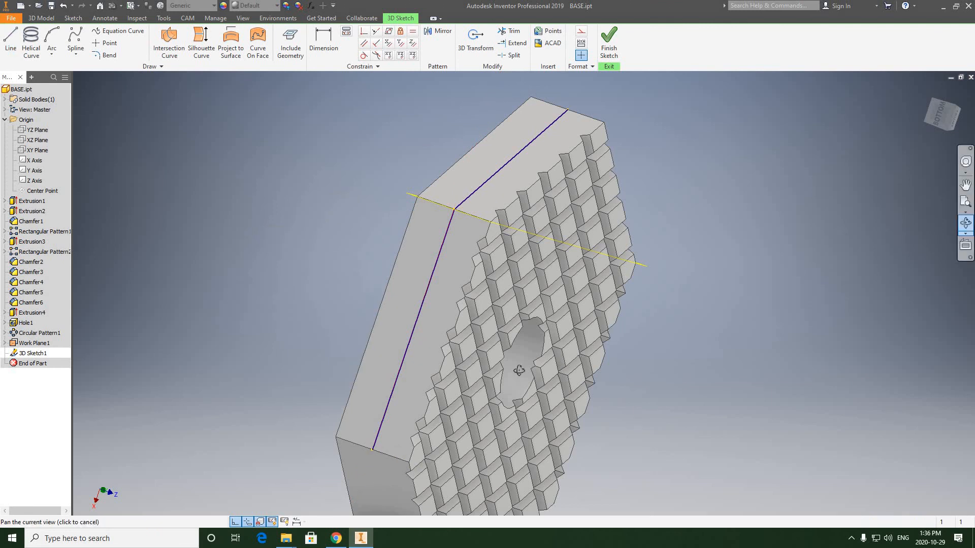
drag(524, 285, 488, 346)
right_click(673, 155)
click(715, 155)
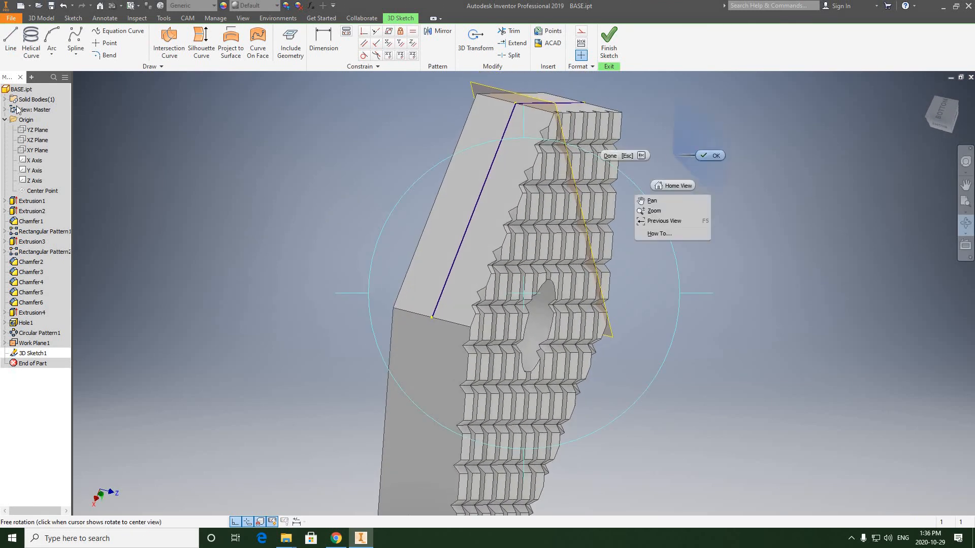
click(10, 44)
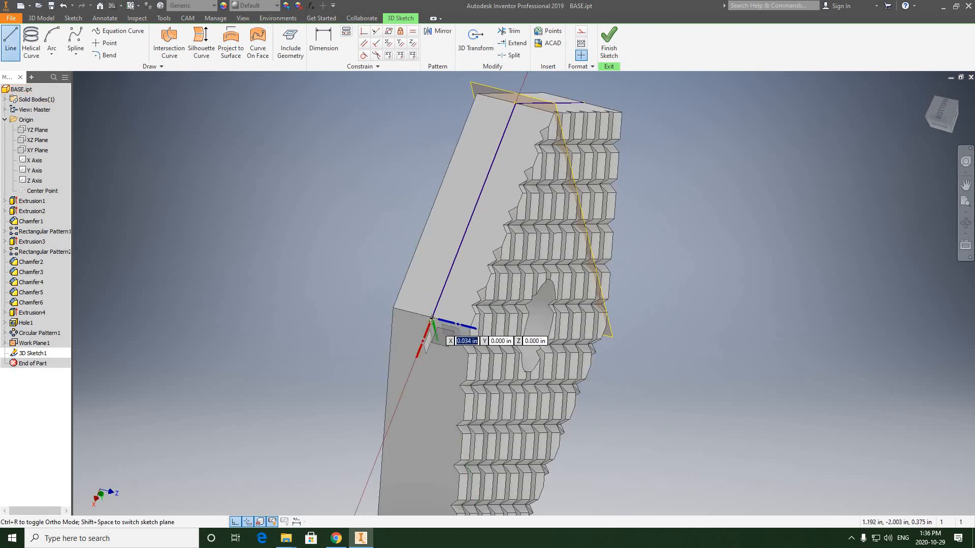
middle_drag(432, 318, 445, 219)
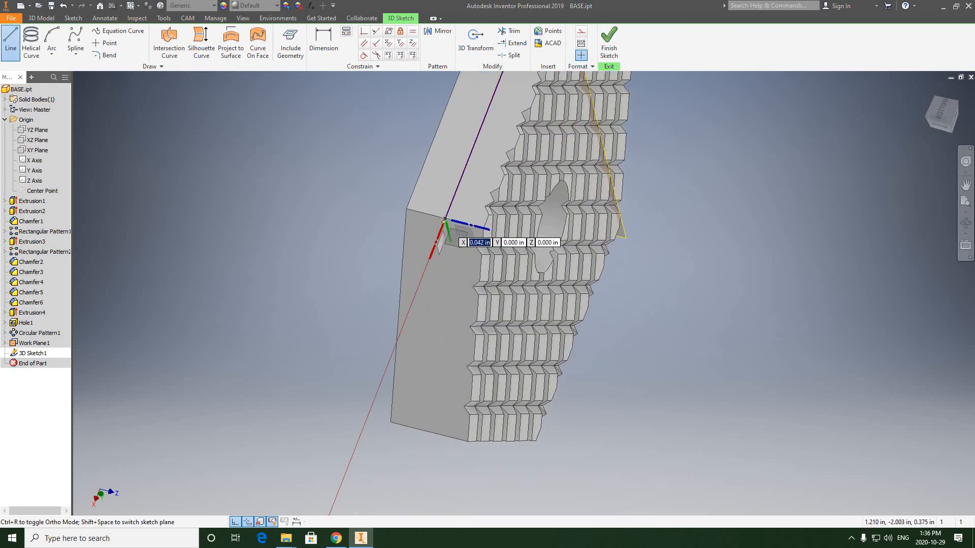
click(445, 219)
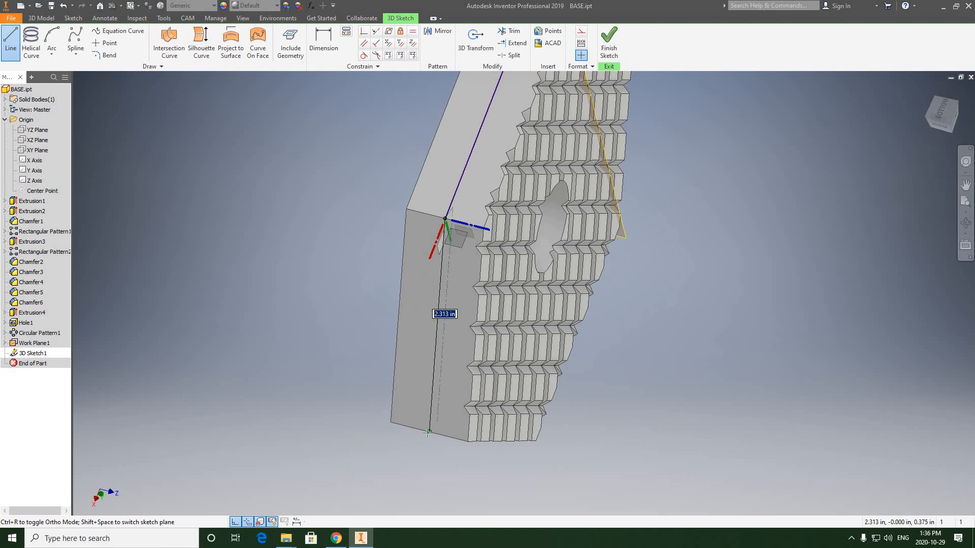
click(429, 432)
right_click(344, 232)
click(380, 231)
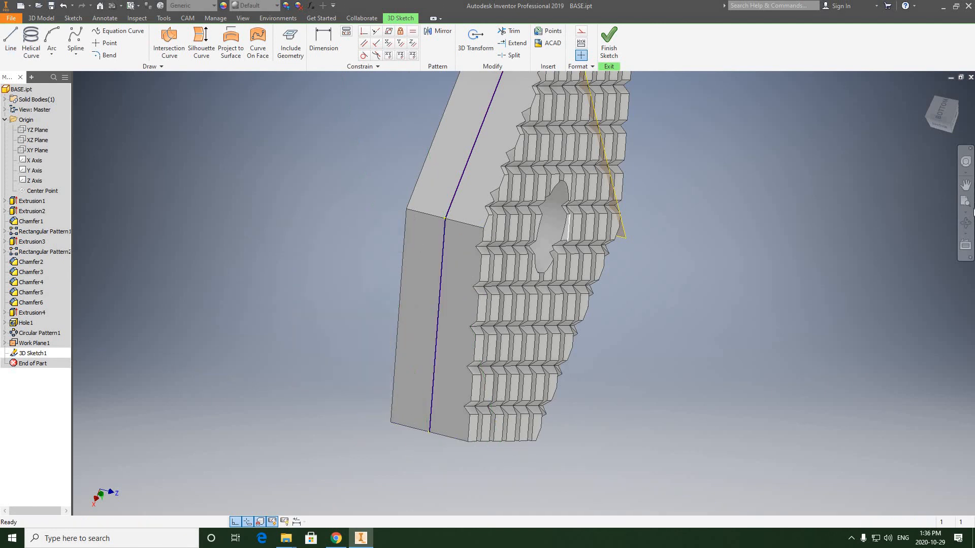
Step: Close the hexagonal path with a line along the middle of the upper-right side face, ending at the first line's open end
click(965, 186)
click(966, 222)
drag(500, 304, 565, 205)
right_click(689, 175)
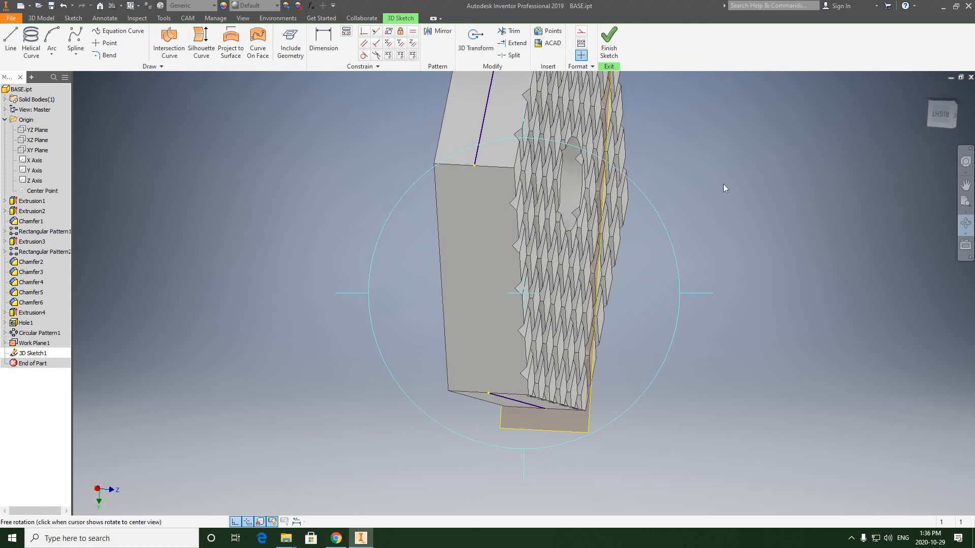
click(730, 175)
click(10, 44)
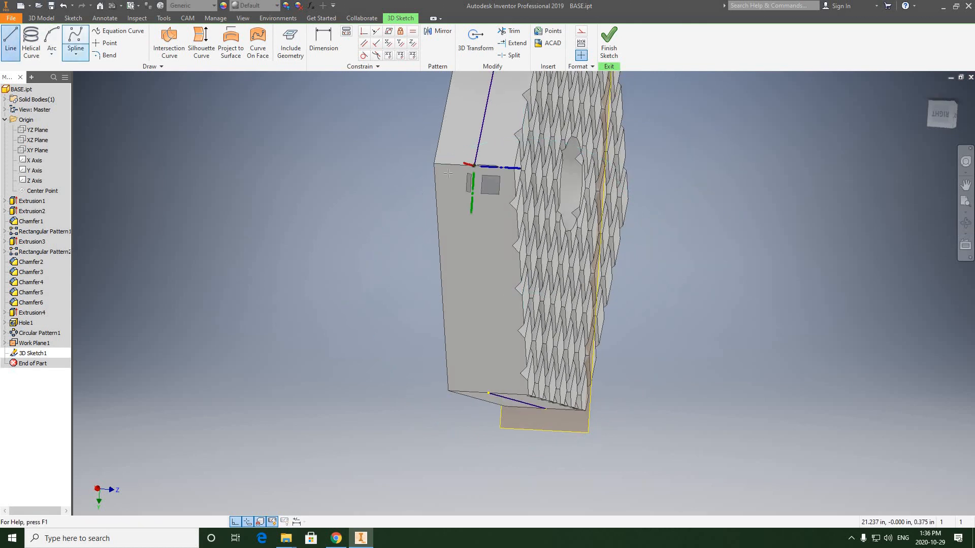
click(473, 165)
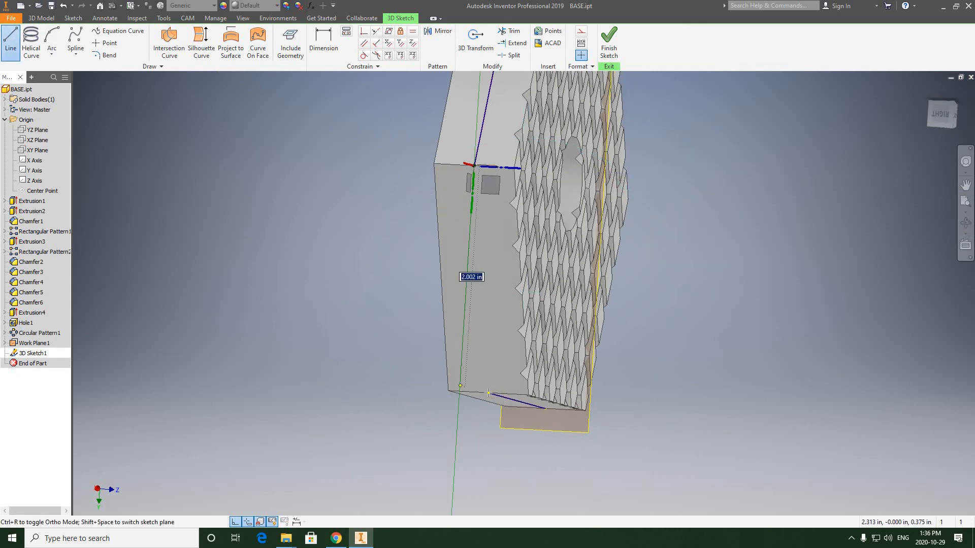
right_click(307, 195)
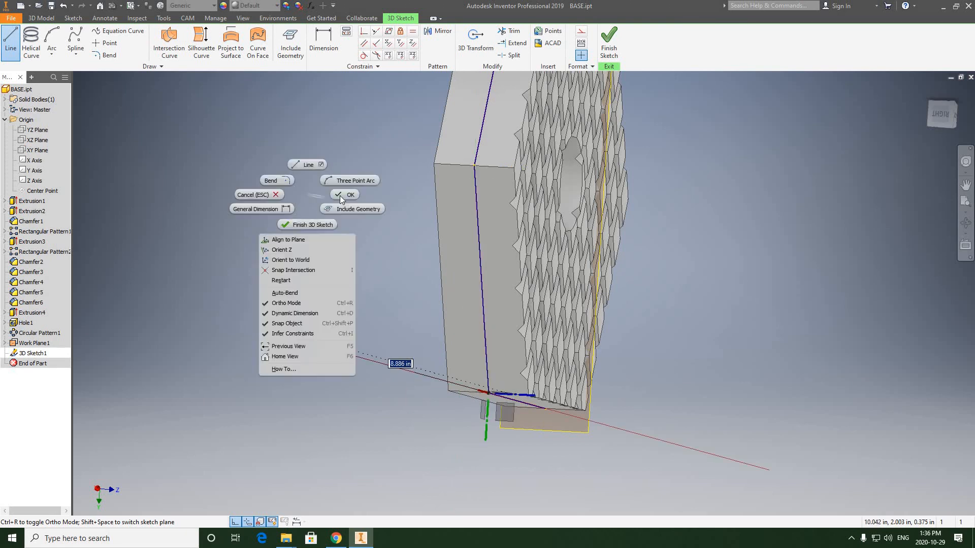
click(341, 196)
Step: Check the path around the base's side faces and finish the 3D sketch
scroll(361, 220, up, 3)
scroll(430, 153, down, 2)
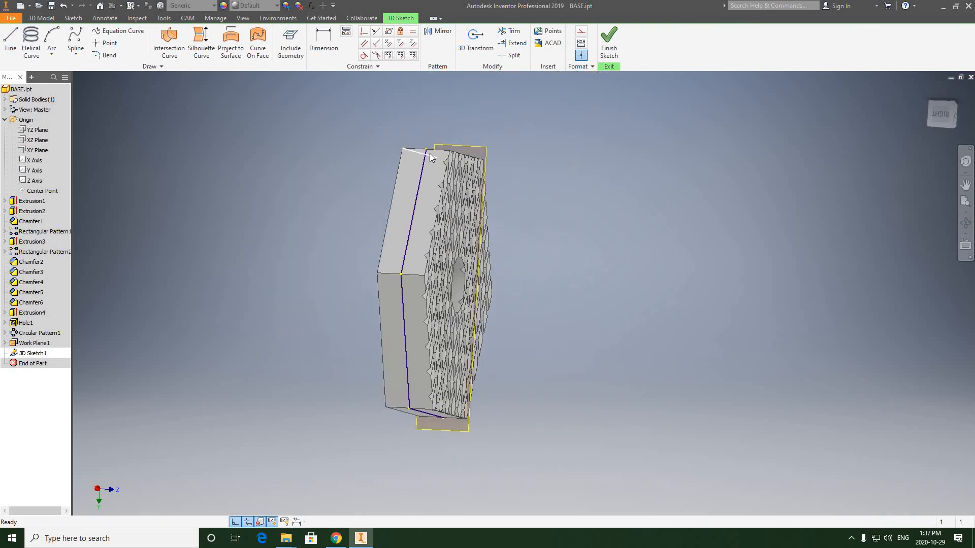
scroll(429, 154, down, 2)
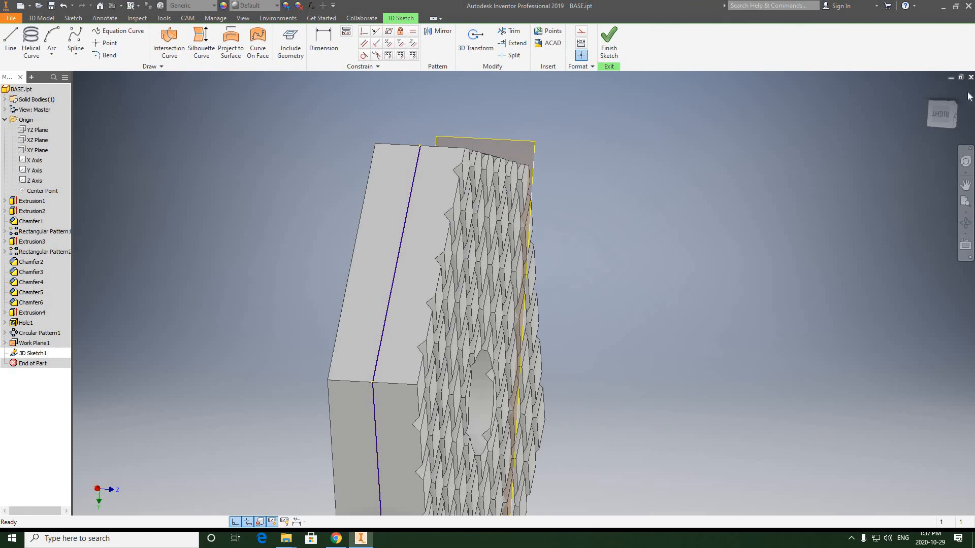
click(965, 223)
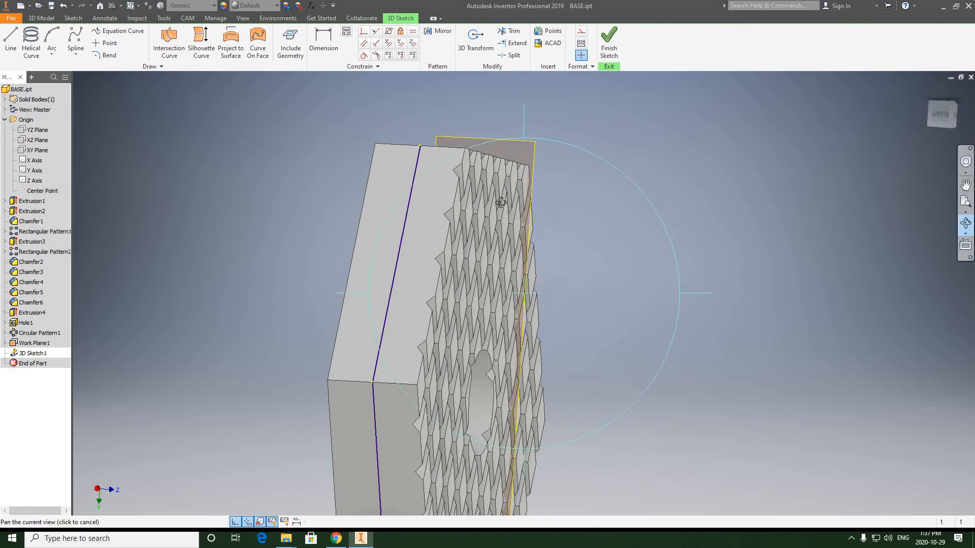
drag(468, 357, 363, 347)
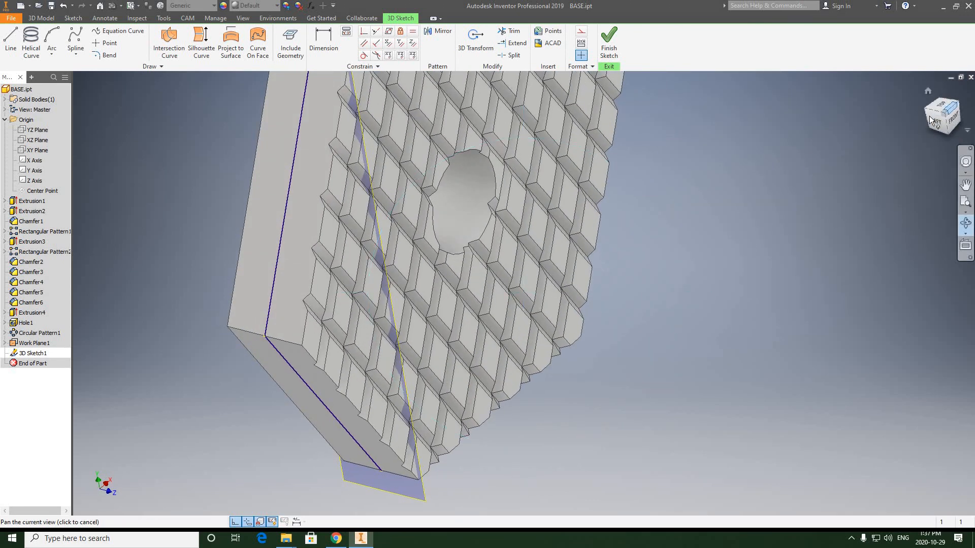
click(927, 92)
right_click(654, 141)
click(689, 142)
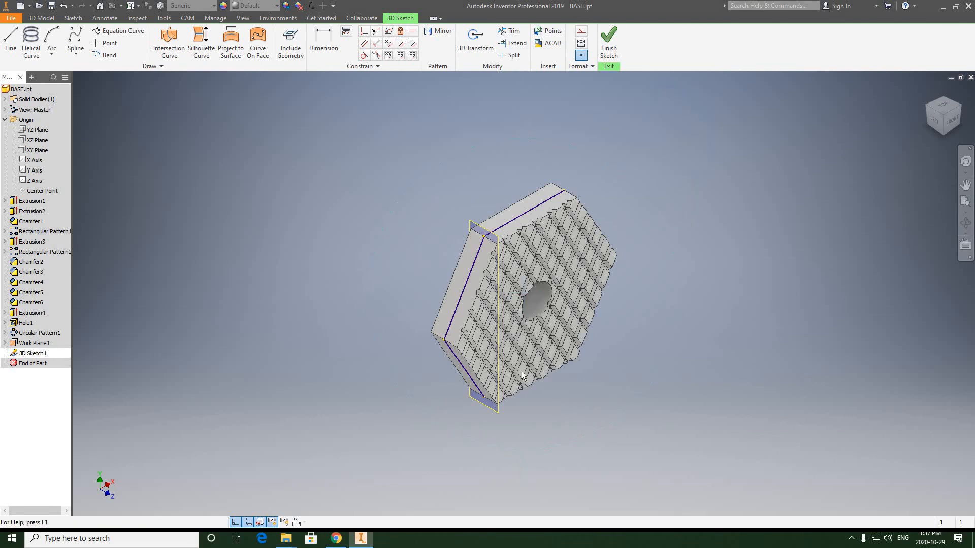
scroll(534, 311, down, 5)
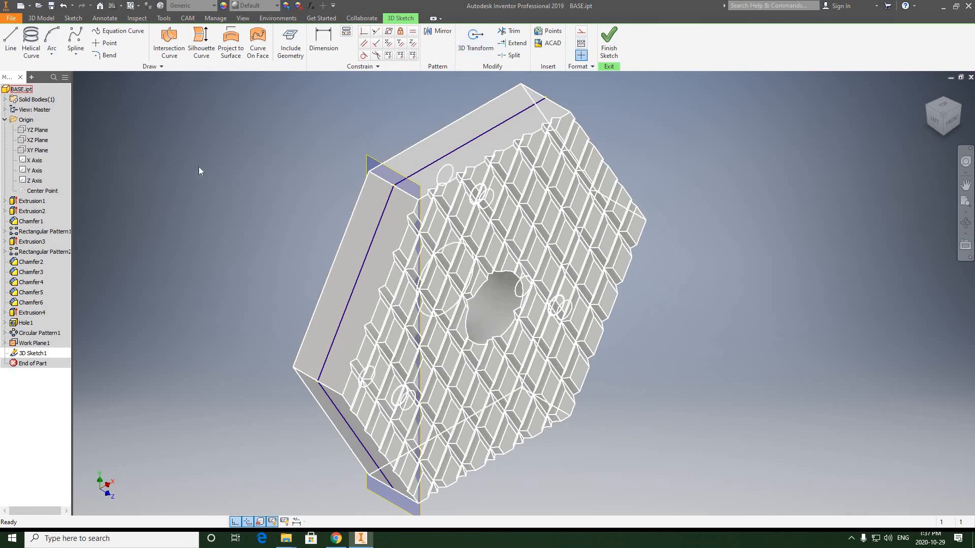
click(609, 43)
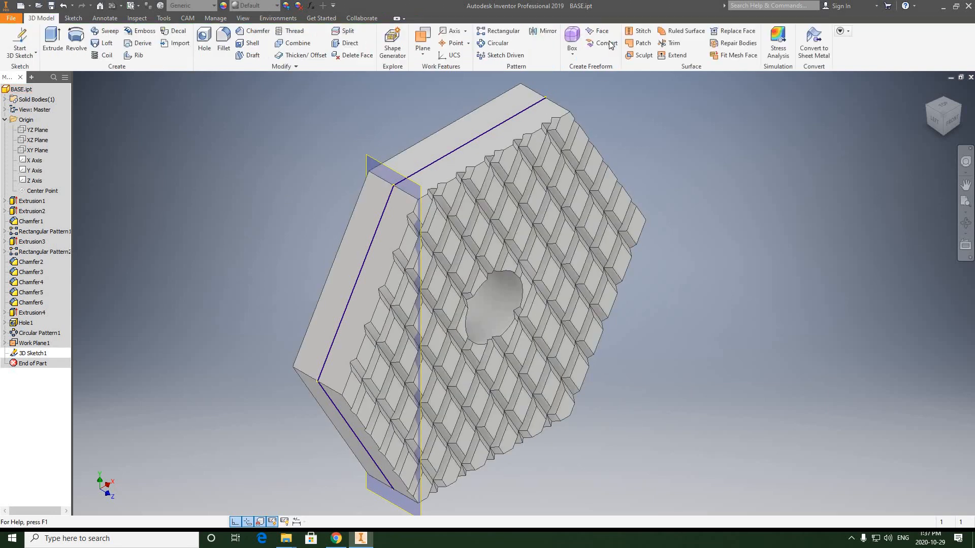
Step: Start a 2D sketch on the offset work plane and slice the model graphics at the sketch plane
click(35, 54)
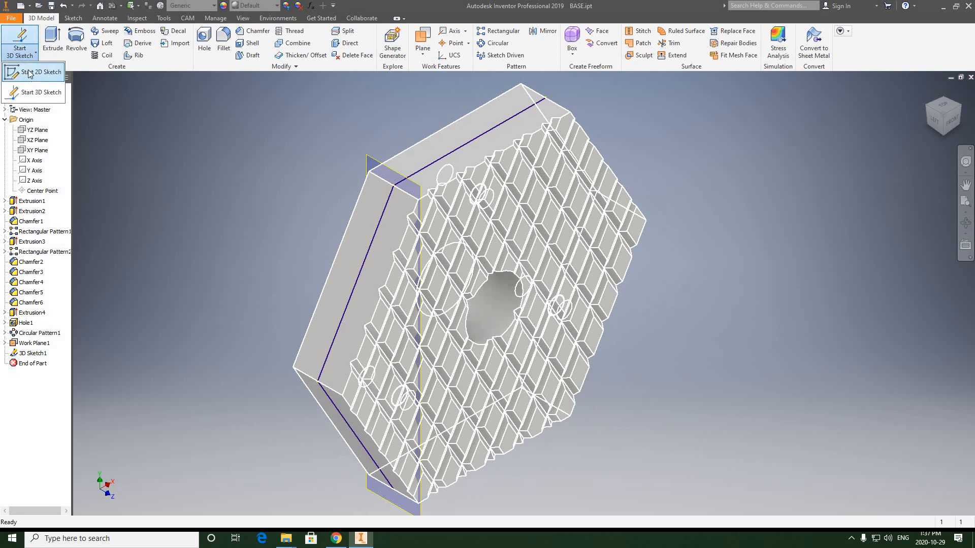
click(32, 76)
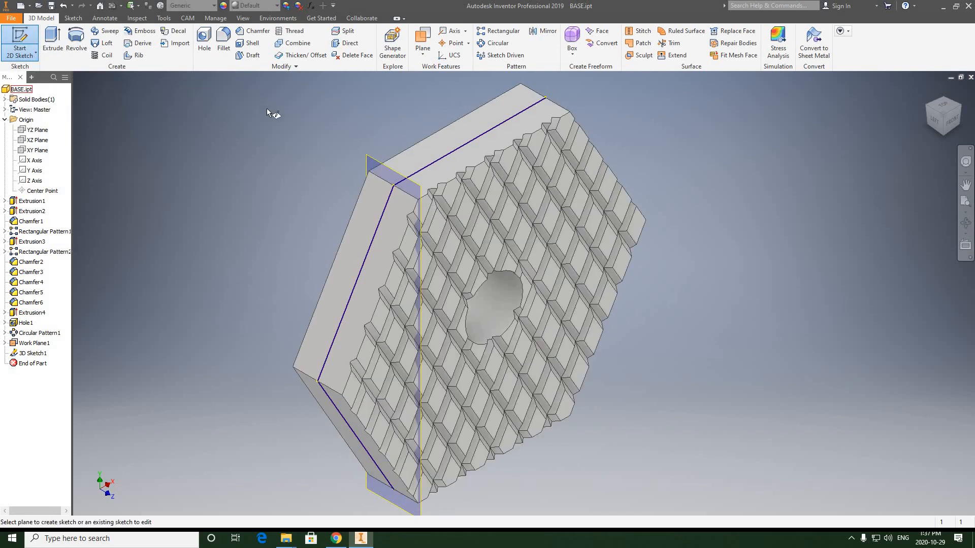
click(371, 162)
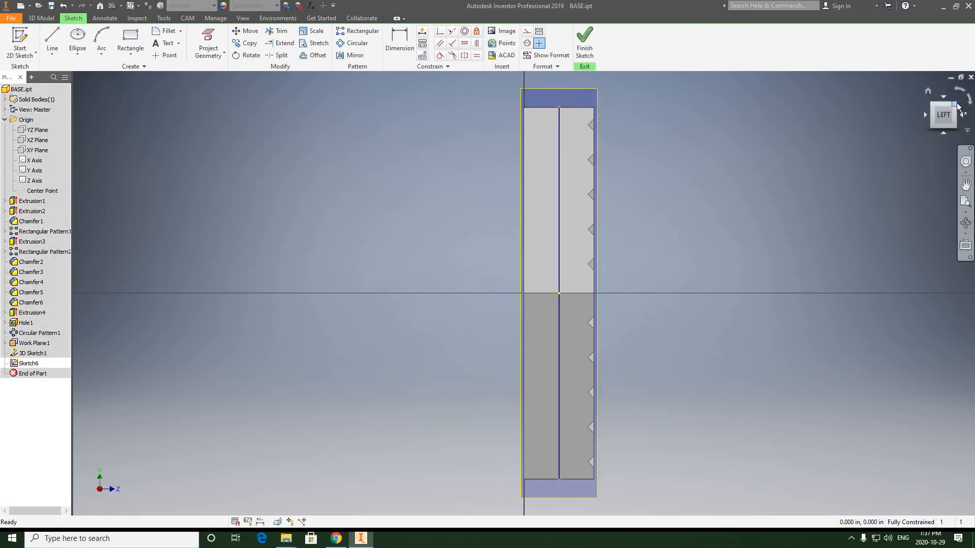
click(956, 105)
scroll(502, 234, down, 6)
middle_drag(350, 134, 330, 121)
right_click(330, 121)
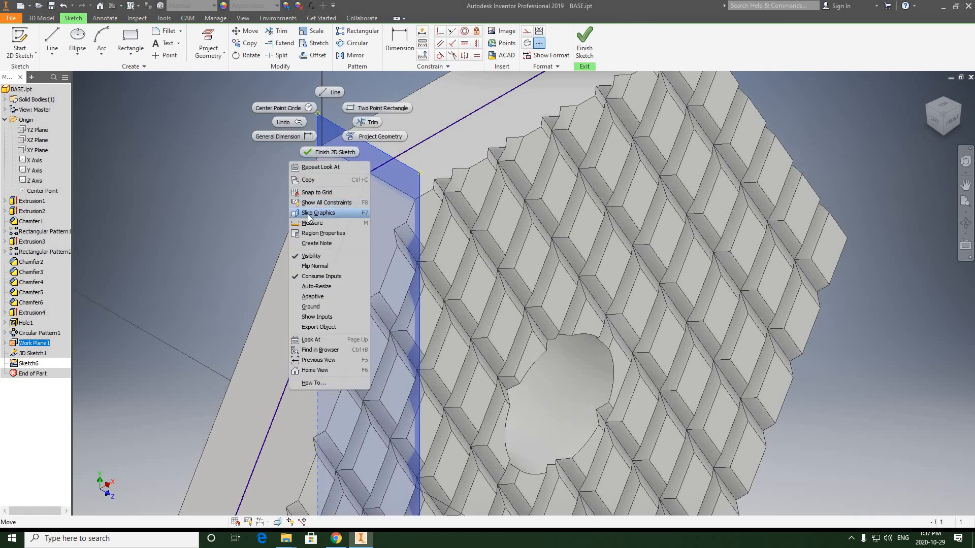
click(307, 215)
scroll(343, 255, up, 3)
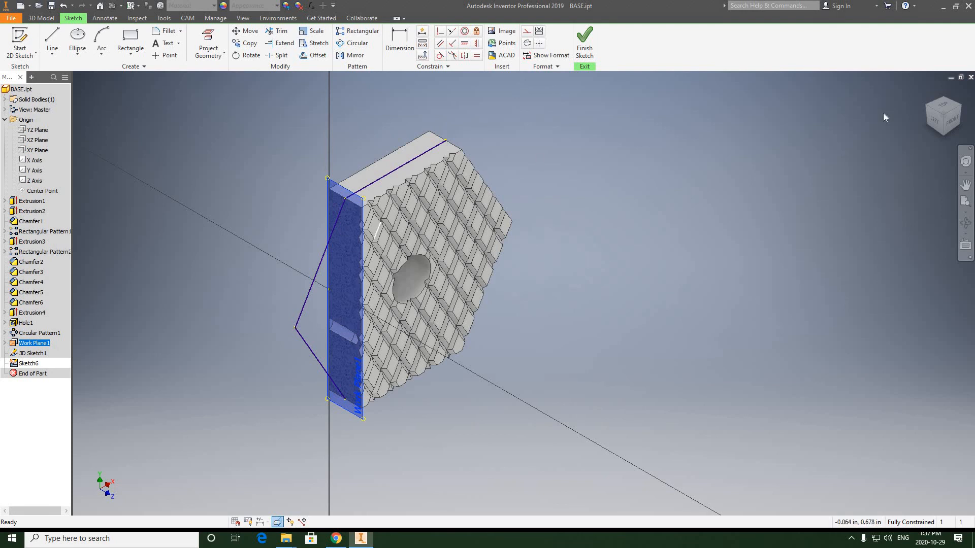
Step: Examine the sliced section face-on, including the drilled hole and the path's position at the section's top edge
click(930, 125)
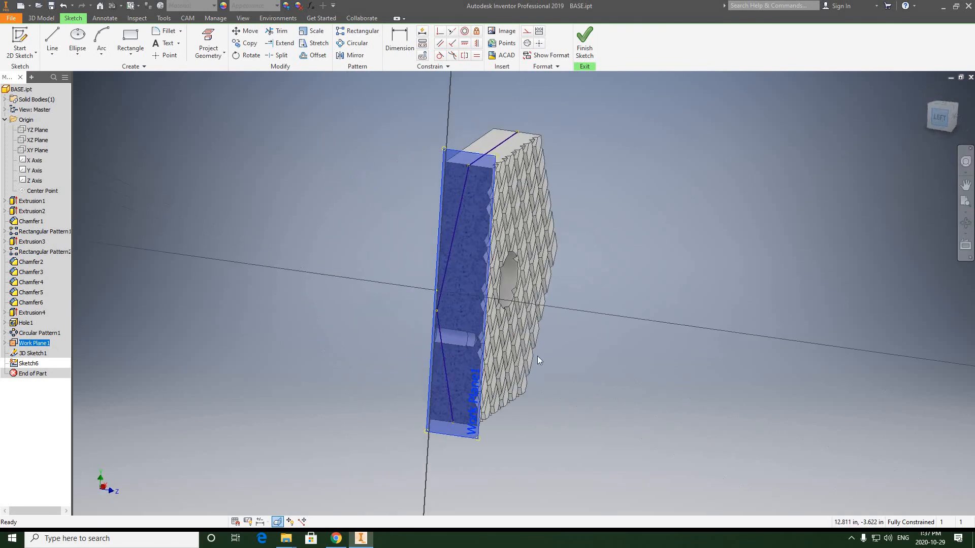
scroll(538, 352, up, 5)
scroll(567, 321, up, 2)
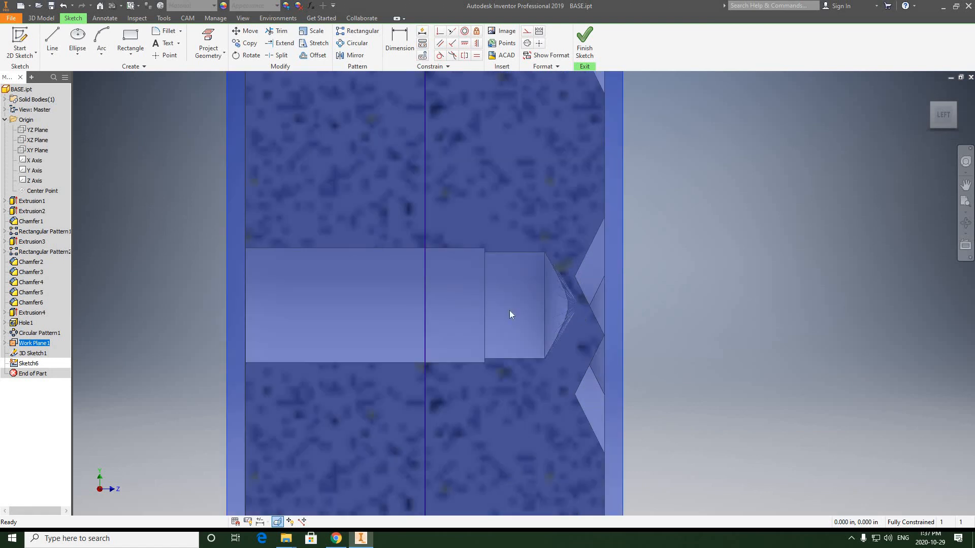
scroll(367, 300, down, 5)
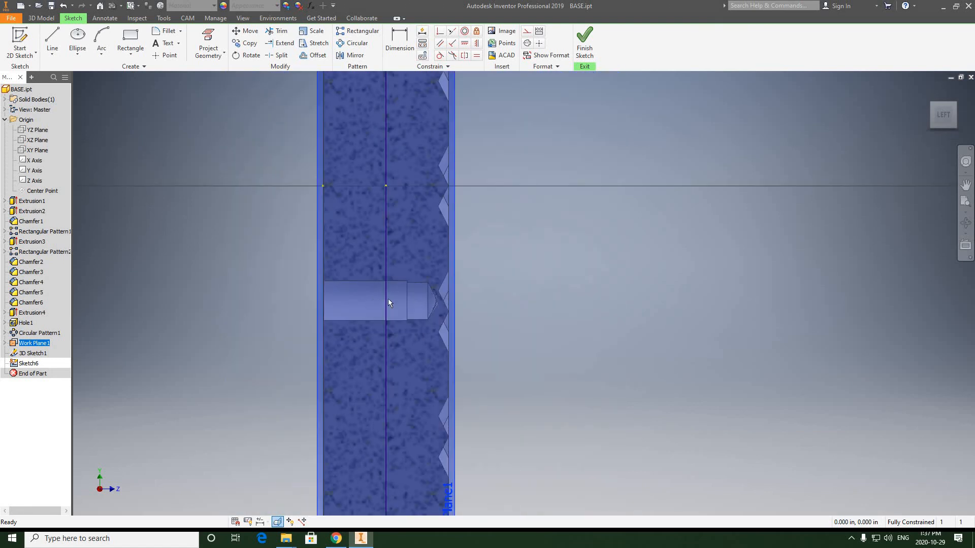
scroll(403, 201, down, 2)
scroll(391, 186, up, 5)
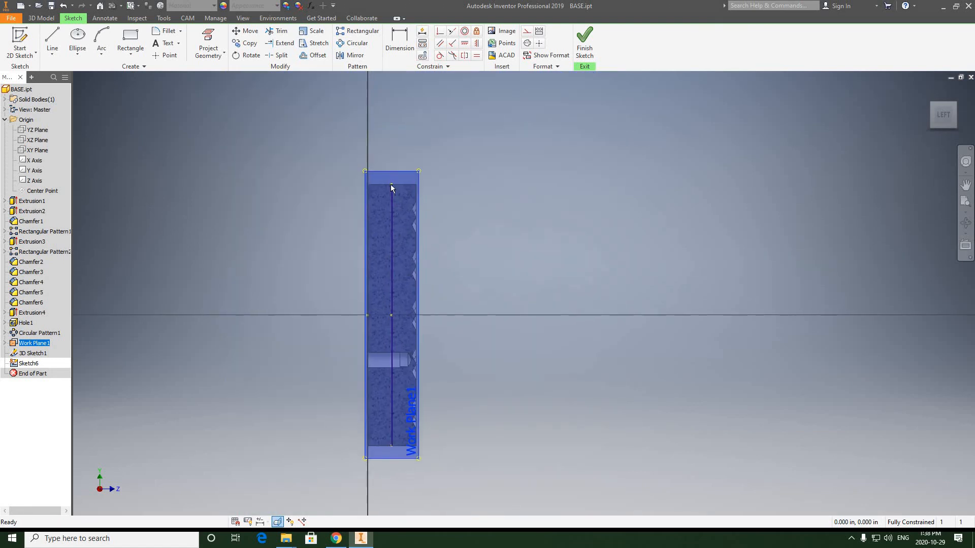
scroll(410, 202, up, 2)
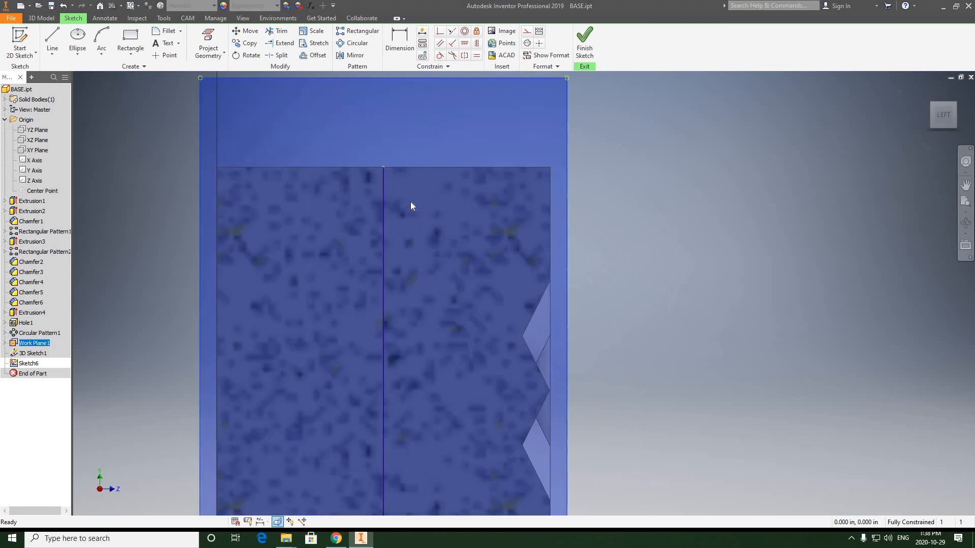
scroll(410, 206, down, 4)
Step: Draw a vertical construction line about 1.13 in long down from the section's top edge, about 0.105 in from its flat side
click(51, 40)
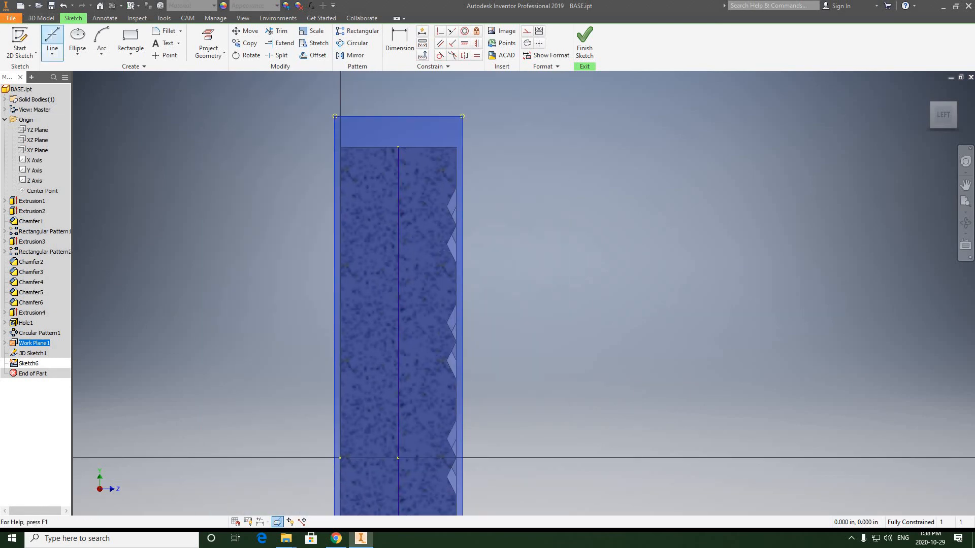
click(527, 32)
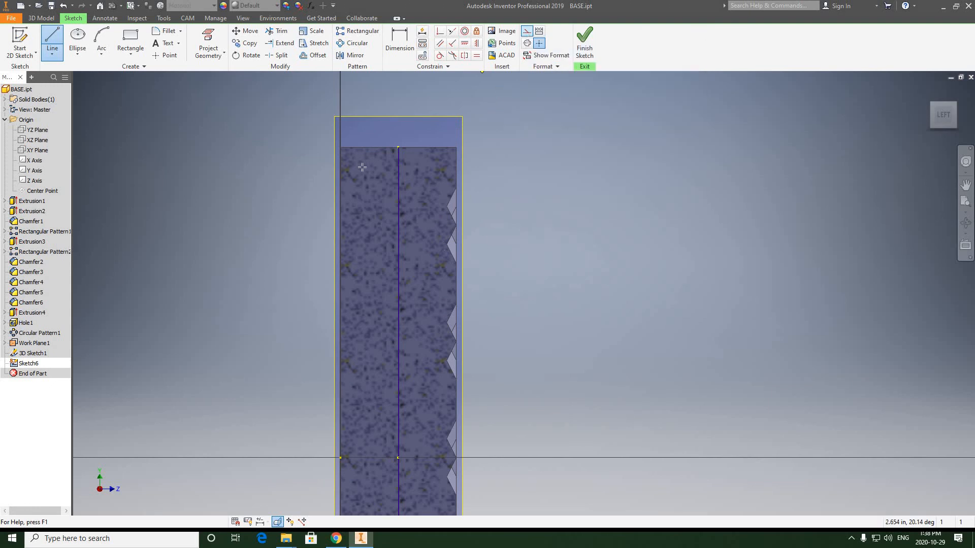
click(356, 148)
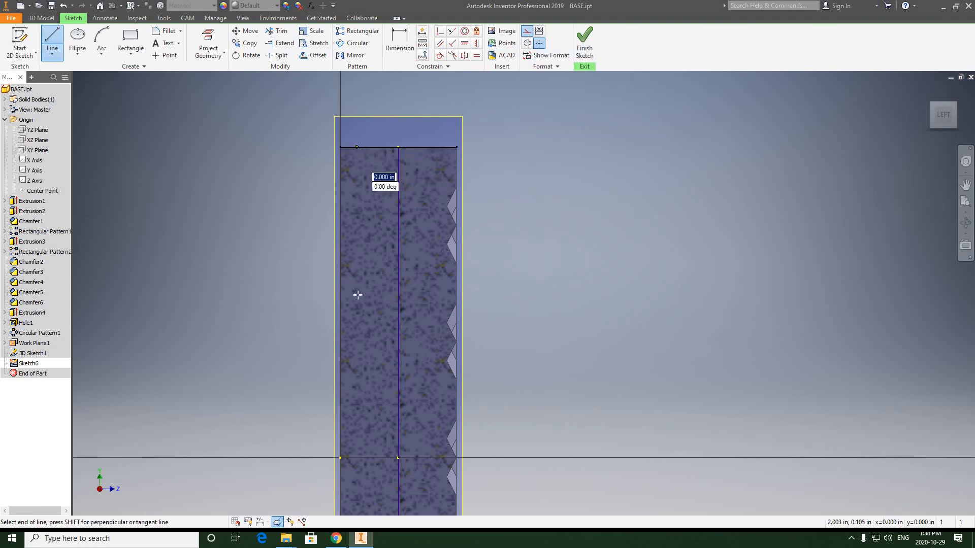
click(356, 321)
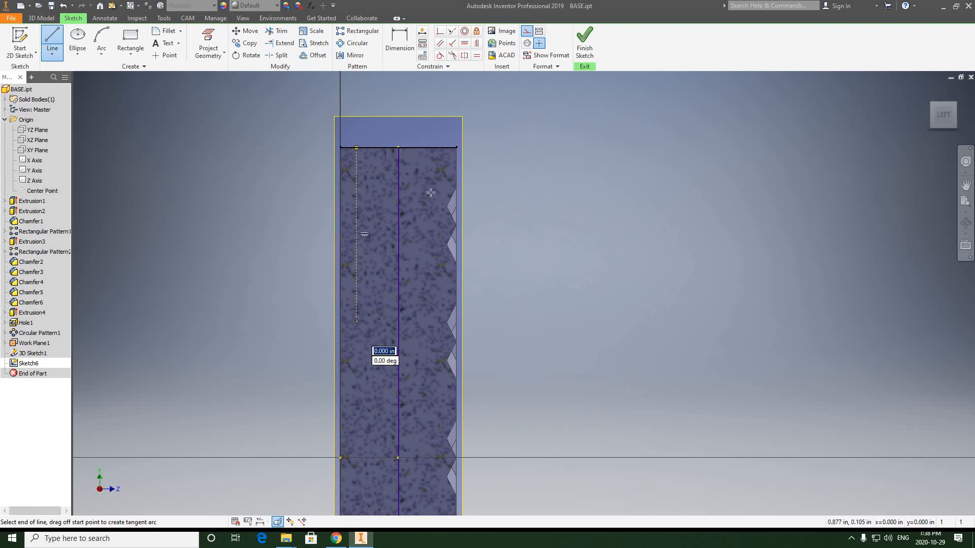
right_click(495, 177)
click(523, 179)
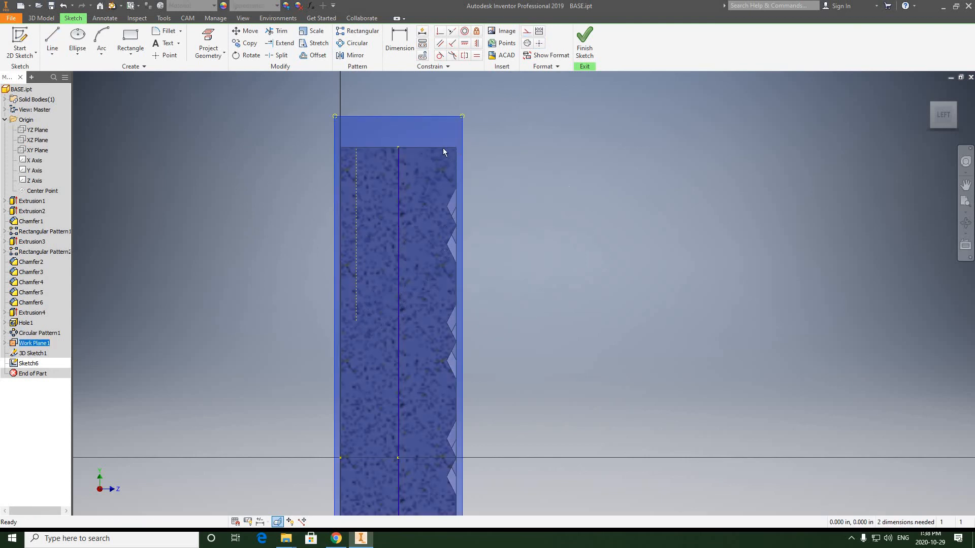
Step: Draw a second vertical construction line about 1.1 in long down from the section's top edge, near the textured side
right_click(164, 101)
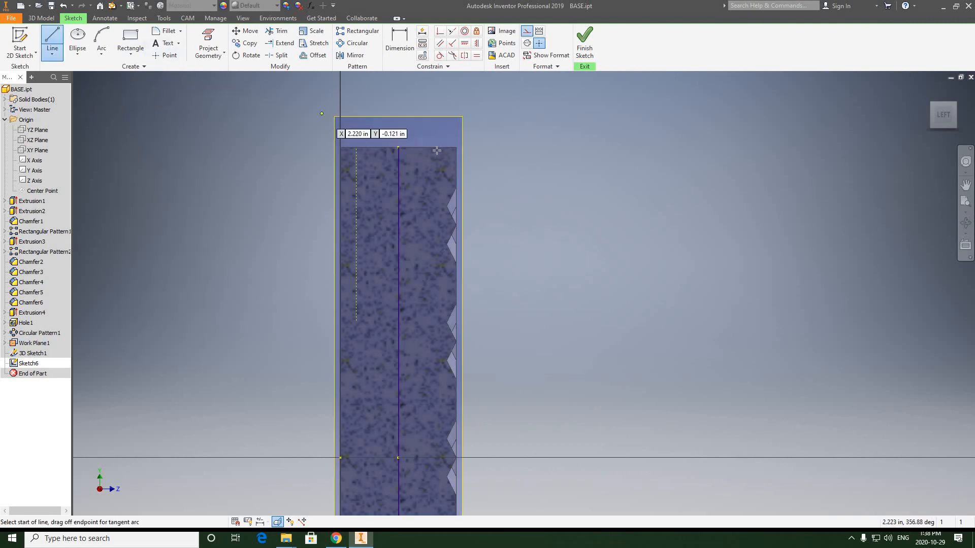
click(168, 71)
click(438, 147)
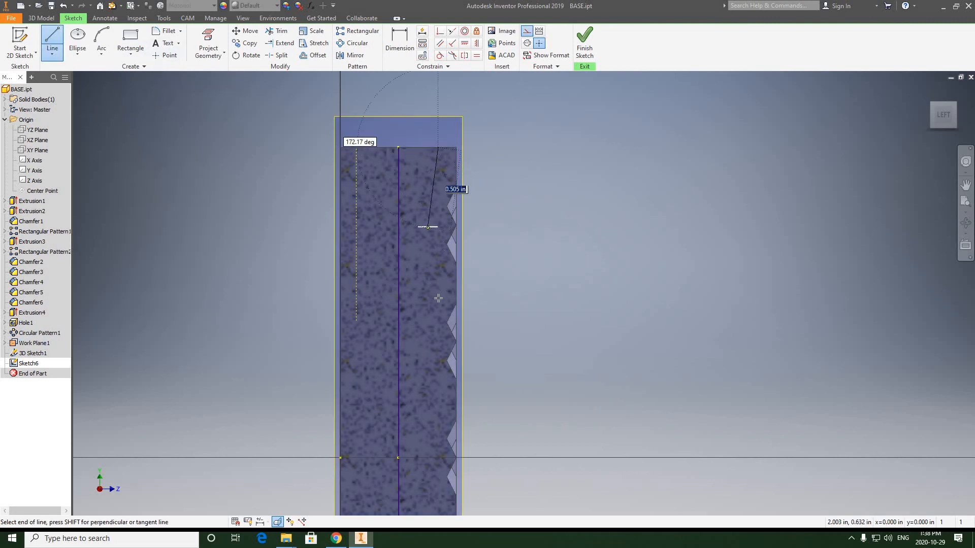
click(438, 317)
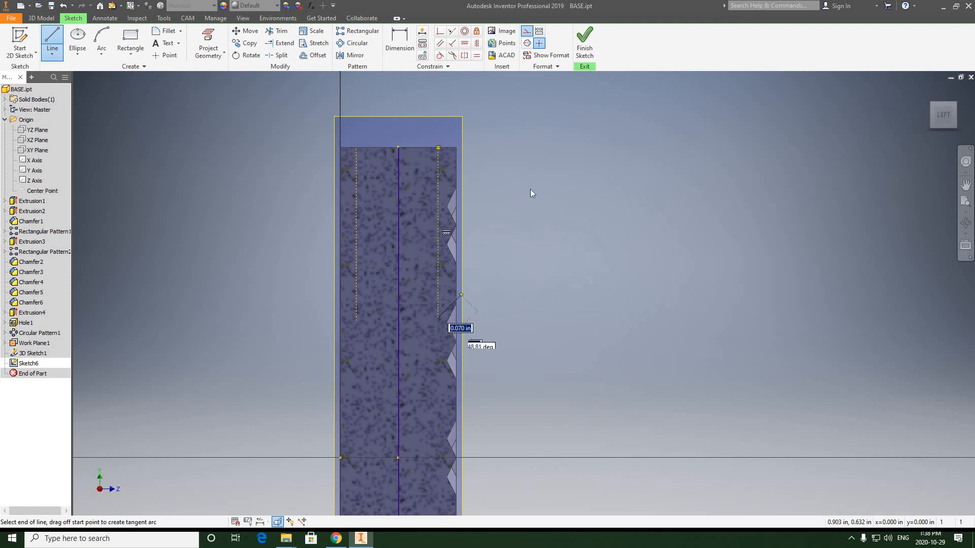
Step: Dimension the first construction line 1/8 in from the section's flat side
right_click(530, 189)
click(557, 188)
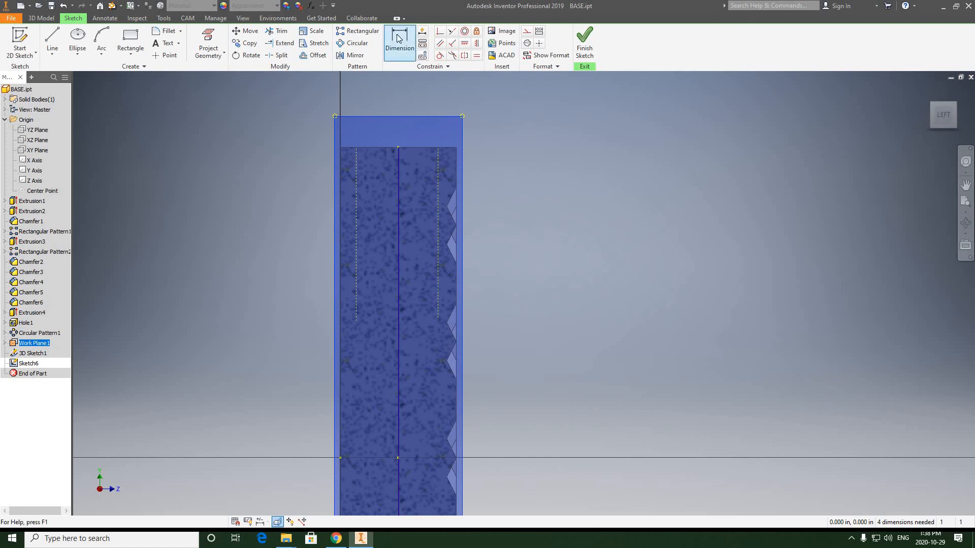
click(356, 171)
click(340, 101)
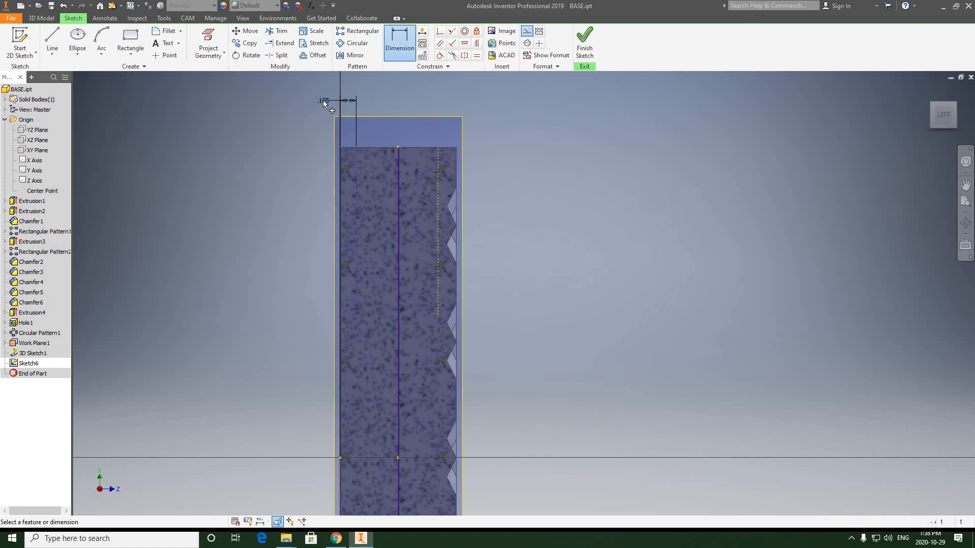
click(323, 99)
text(1/)
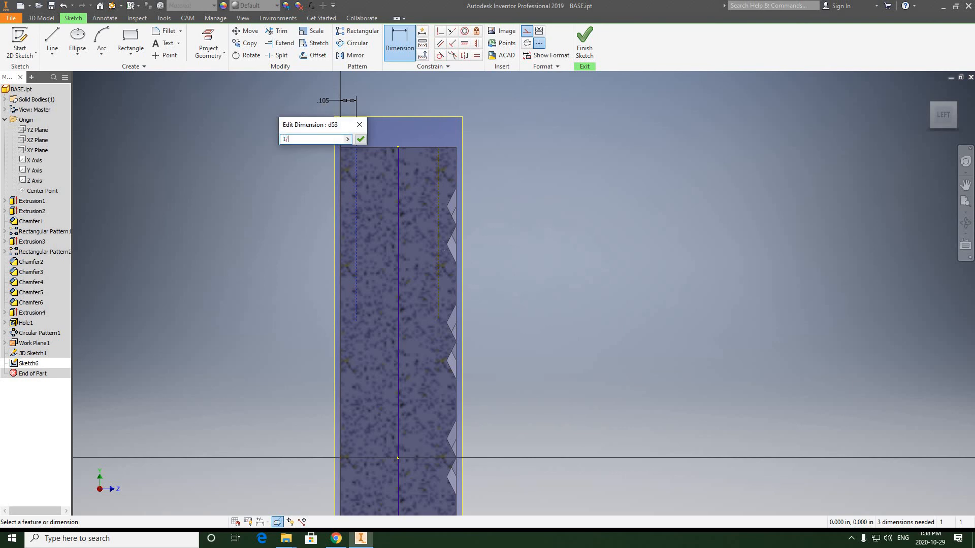
text(8)
click(360, 139)
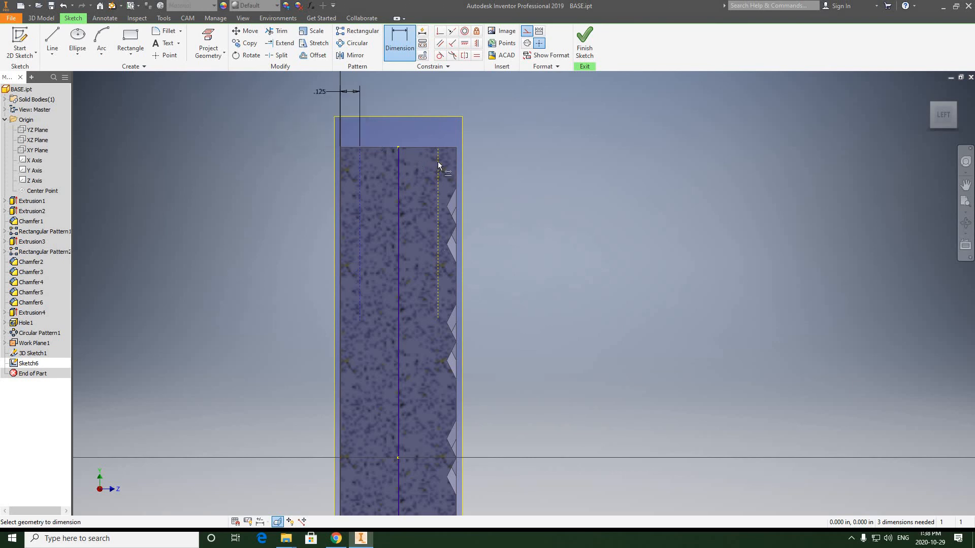
Step: Dimension the second construction line .125 in from the section's textured side
click(454, 162)
click(489, 102)
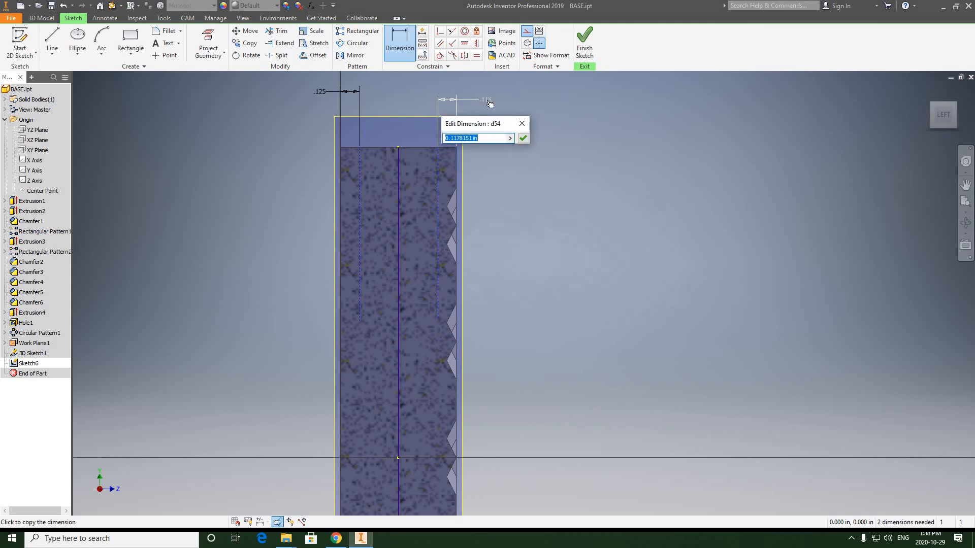
text(.125)
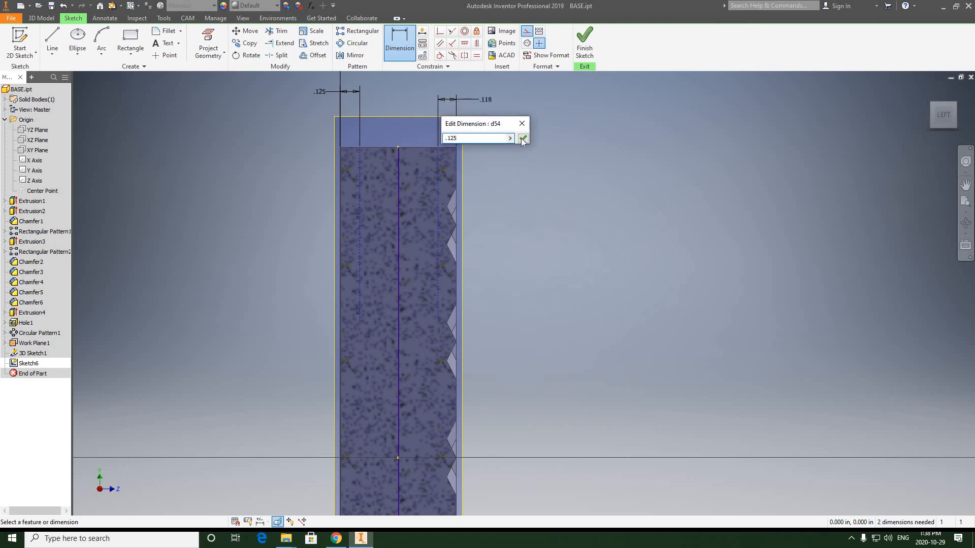
click(522, 138)
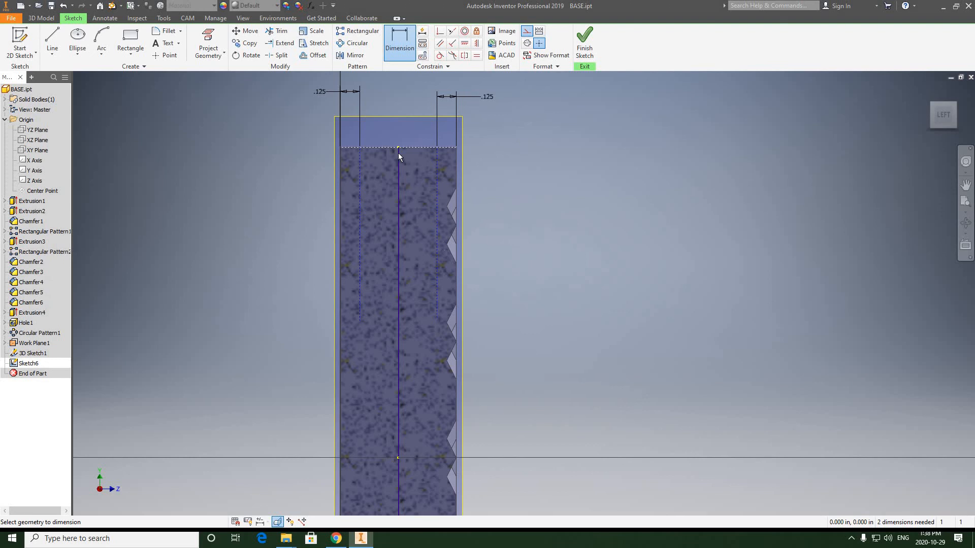
Step: Place a sketch point on the section's vertical middle line, about 0.16 in below the top edge
scroll(398, 153, down, 4)
middle_drag(398, 154, 402, 189)
scroll(402, 189, up, 3)
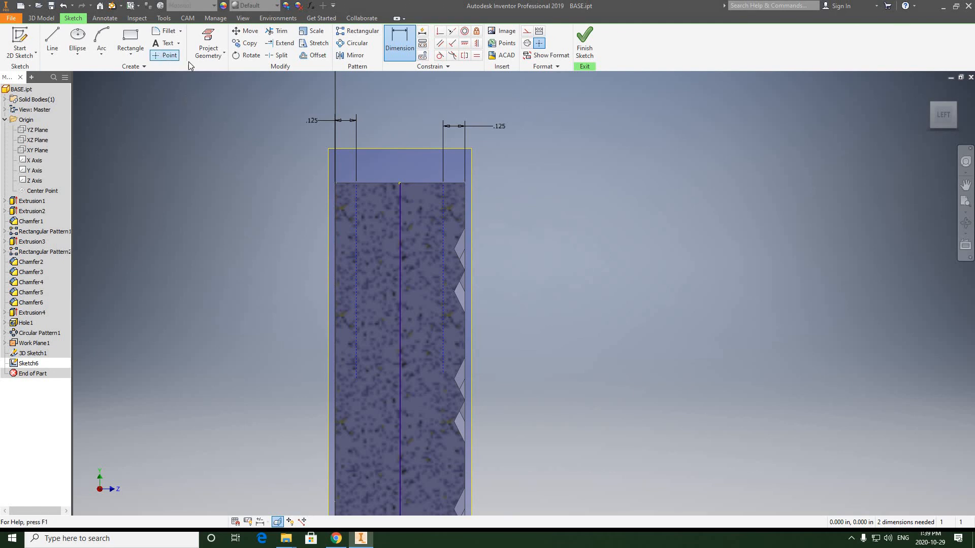
click(166, 55)
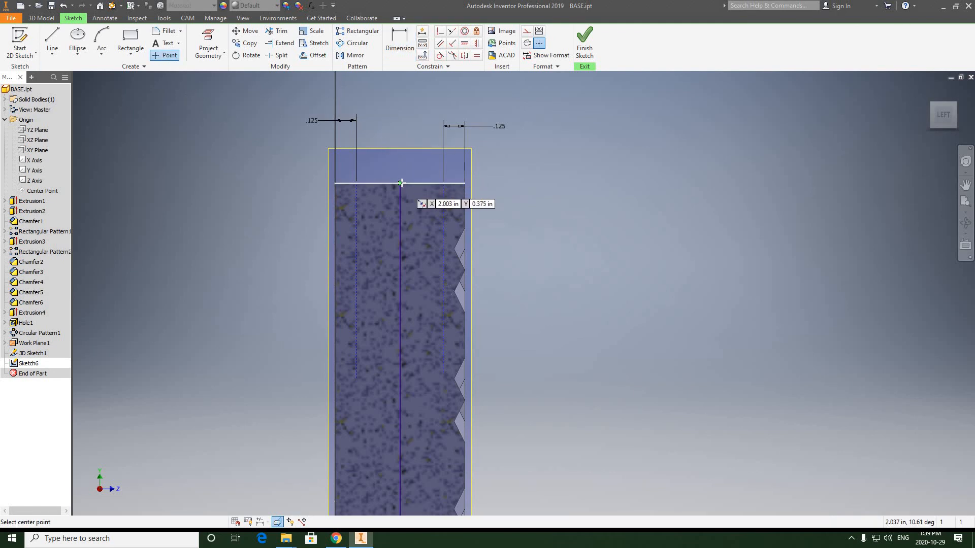
click(400, 210)
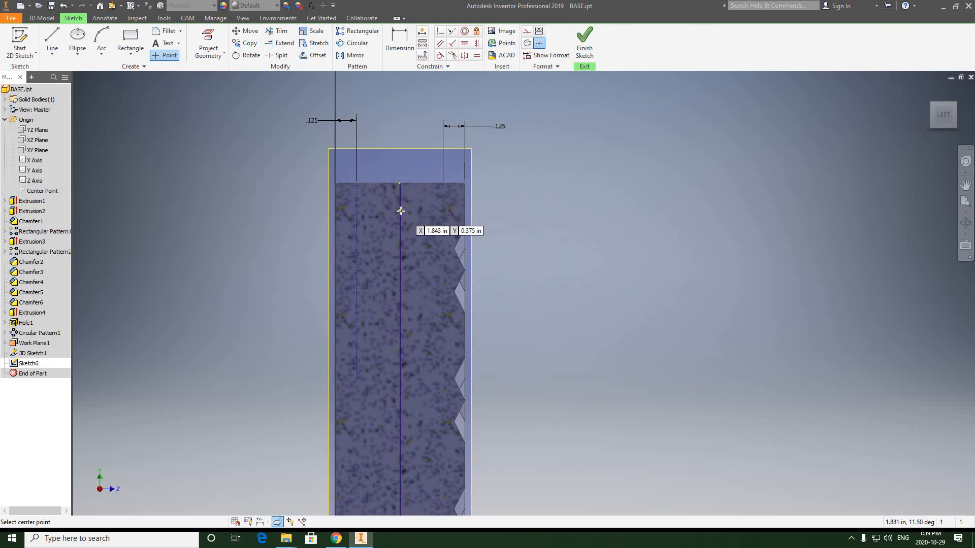
right_click(546, 183)
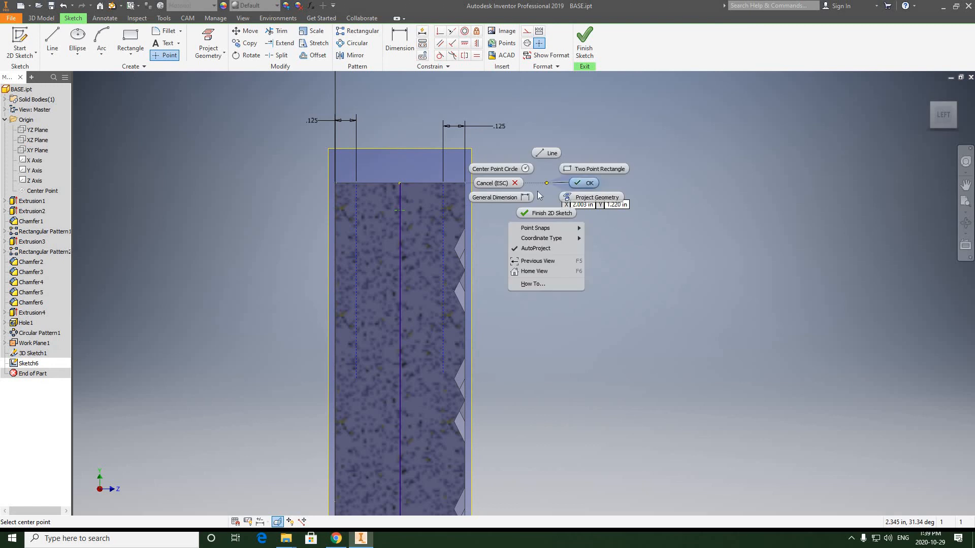
click(576, 183)
Step: Dimension the sketch point .125 in below the section's top edge
scroll(398, 213, up, 3)
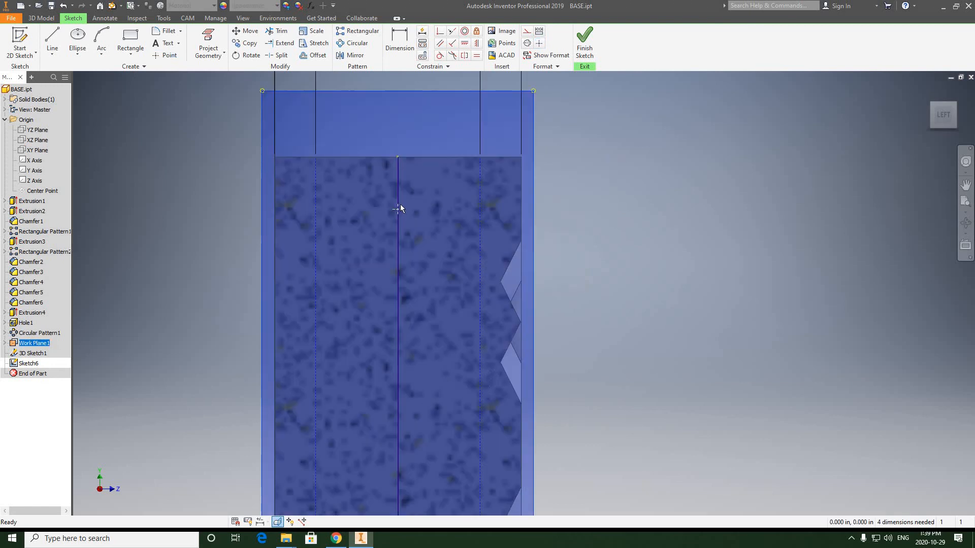
scroll(397, 198, down, 2)
scroll(403, 190, down, 3)
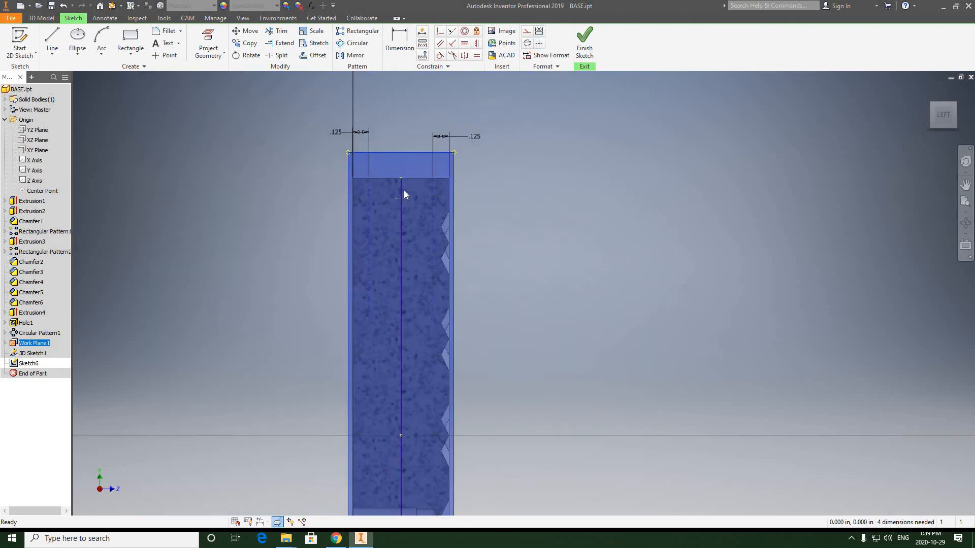
scroll(404, 191, up, 5)
scroll(406, 185, down, 2)
middle_drag(422, 233, 437, 280)
click(400, 45)
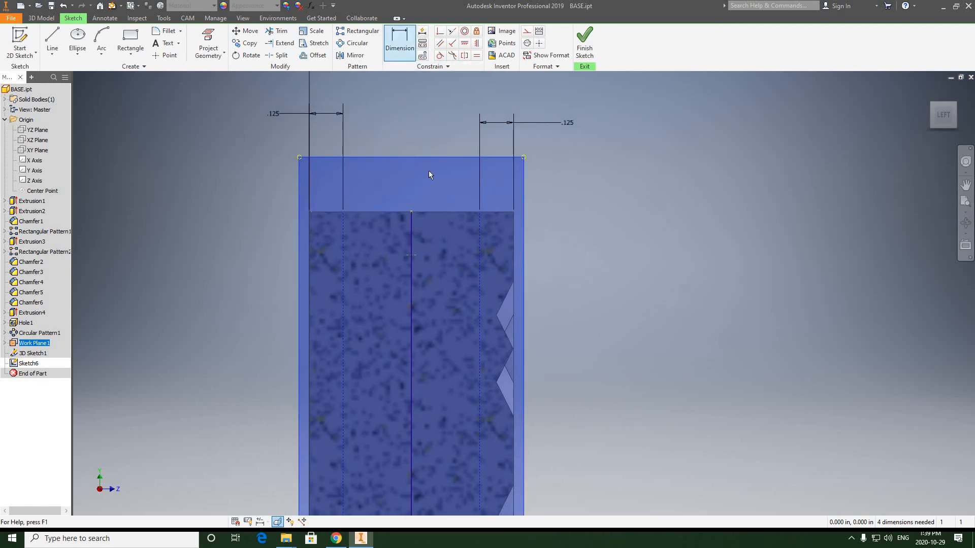
click(428, 211)
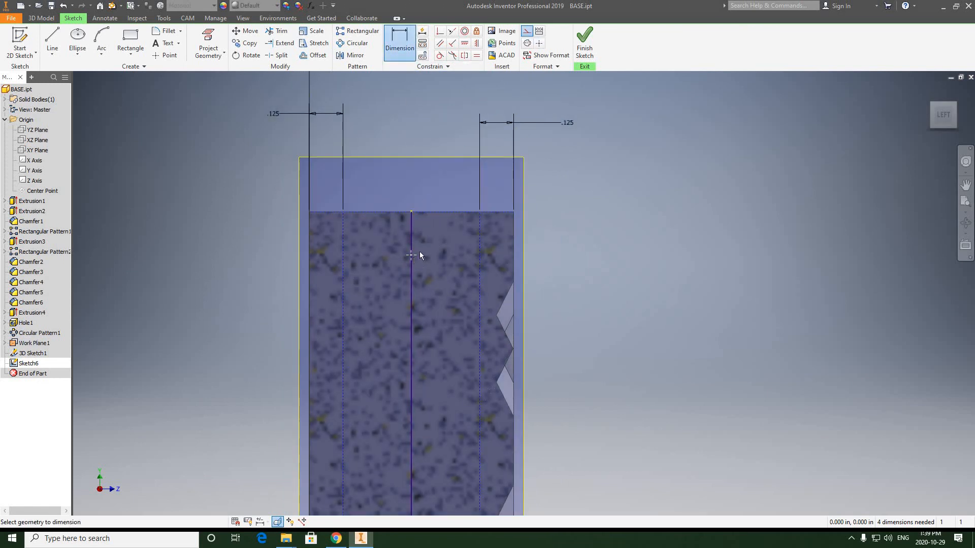
click(412, 255)
click(571, 234)
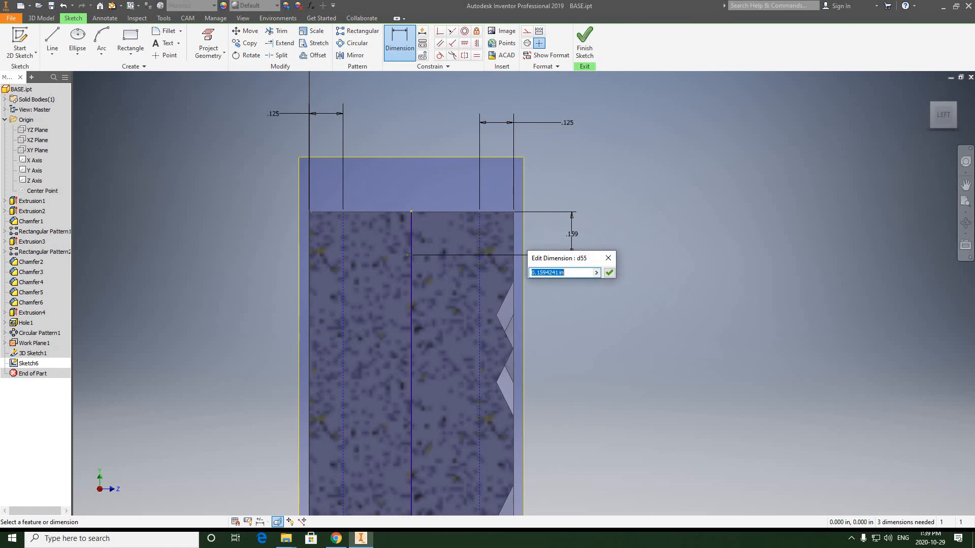
text(.125)
click(609, 273)
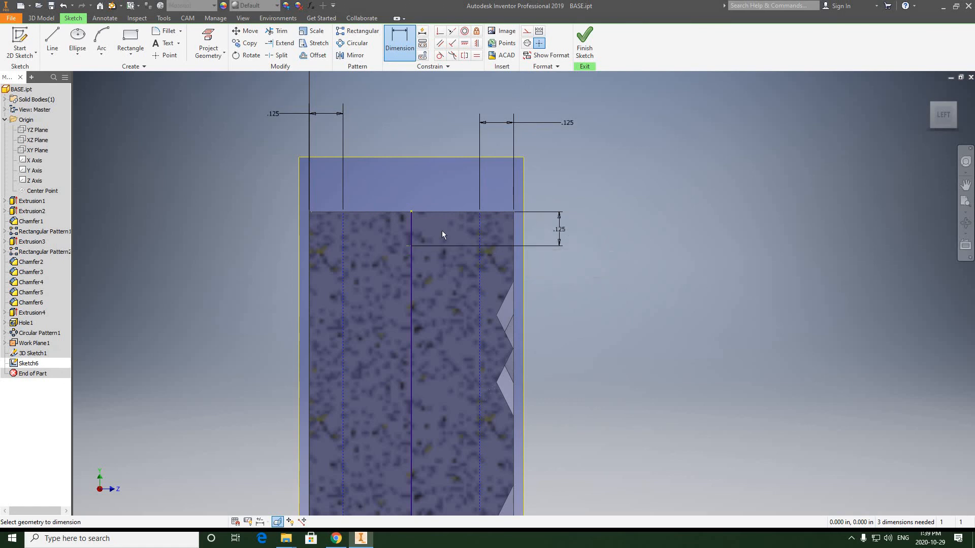
Step: Dimension the sketch point 0.375 in from the section's flat side
click(310, 230)
click(410, 245)
click(385, 143)
click(357, 91)
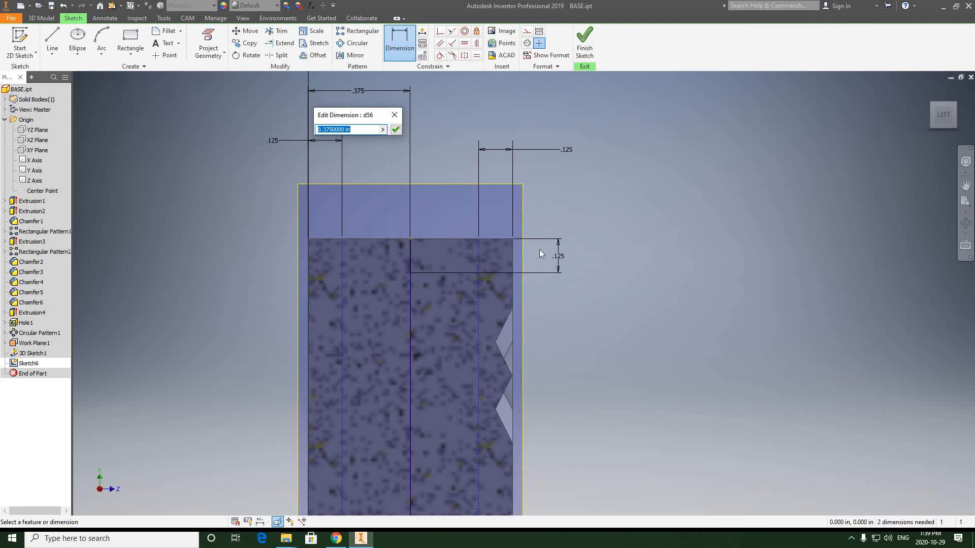
click(395, 130)
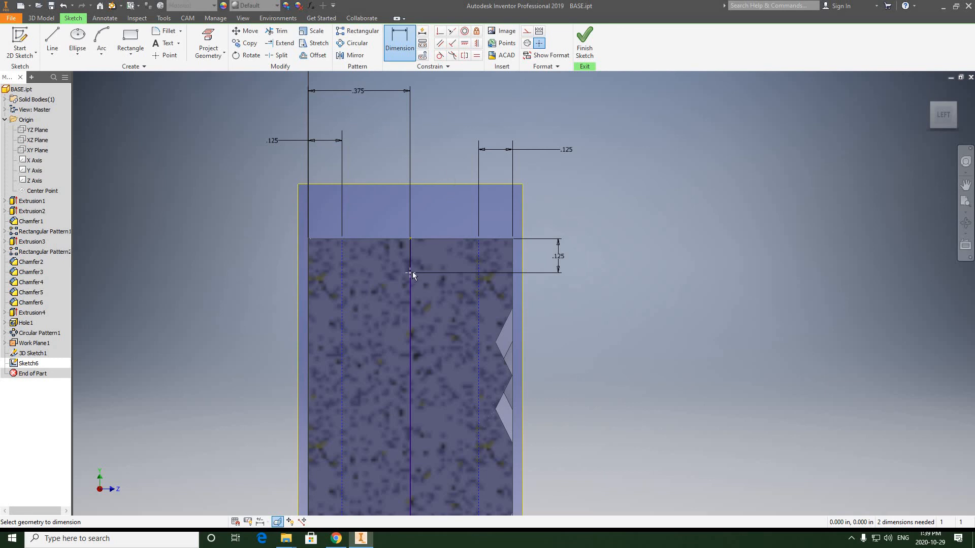
scroll(413, 274, down, 2)
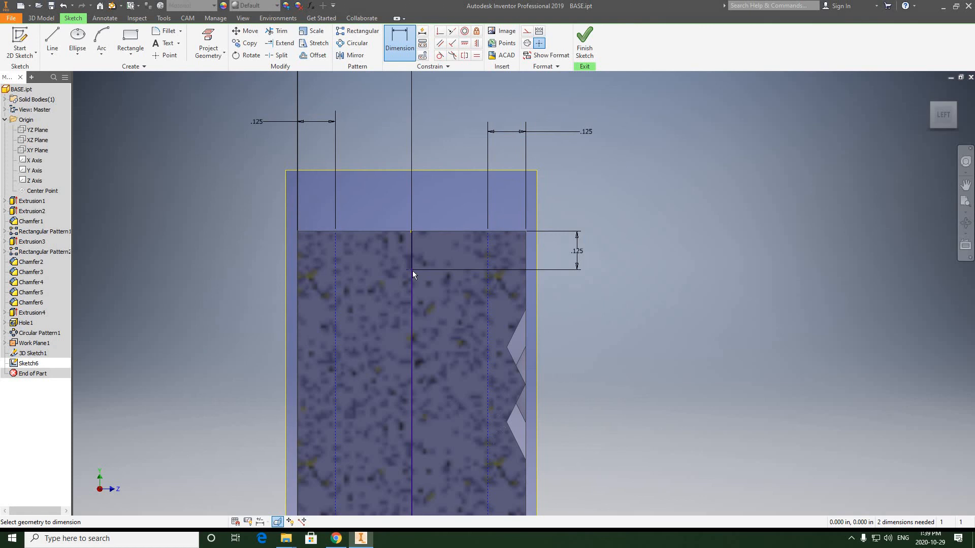
scroll(428, 235, up, 4)
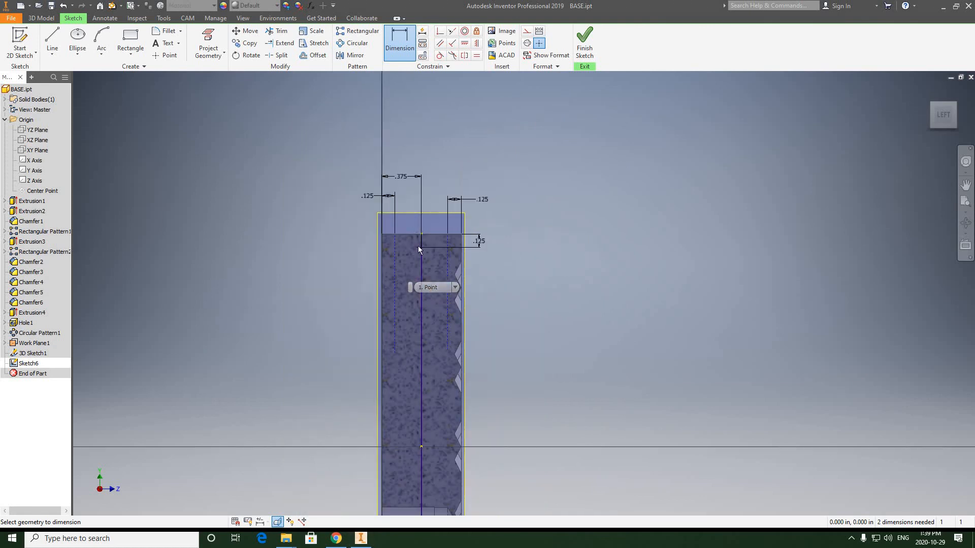
scroll(401, 251, down, 4)
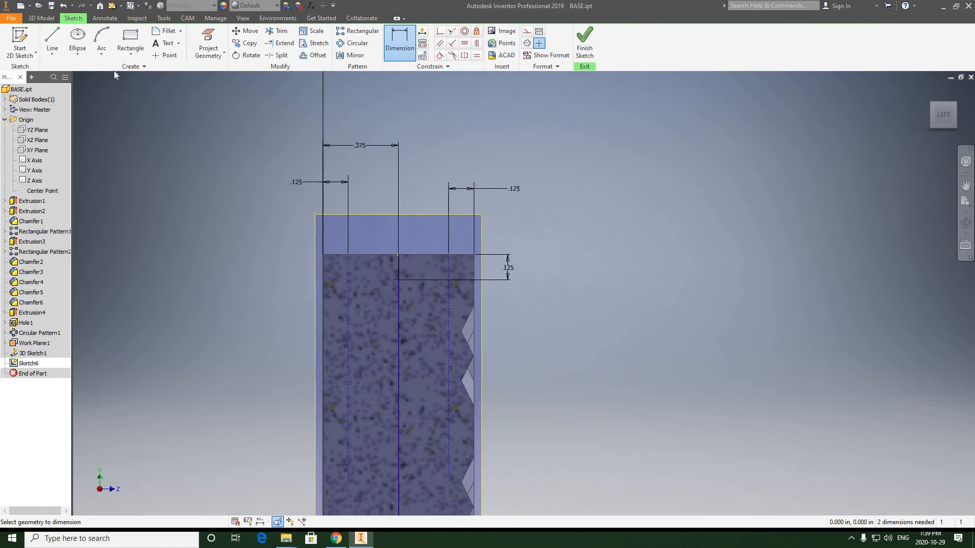
click(77, 54)
click(86, 74)
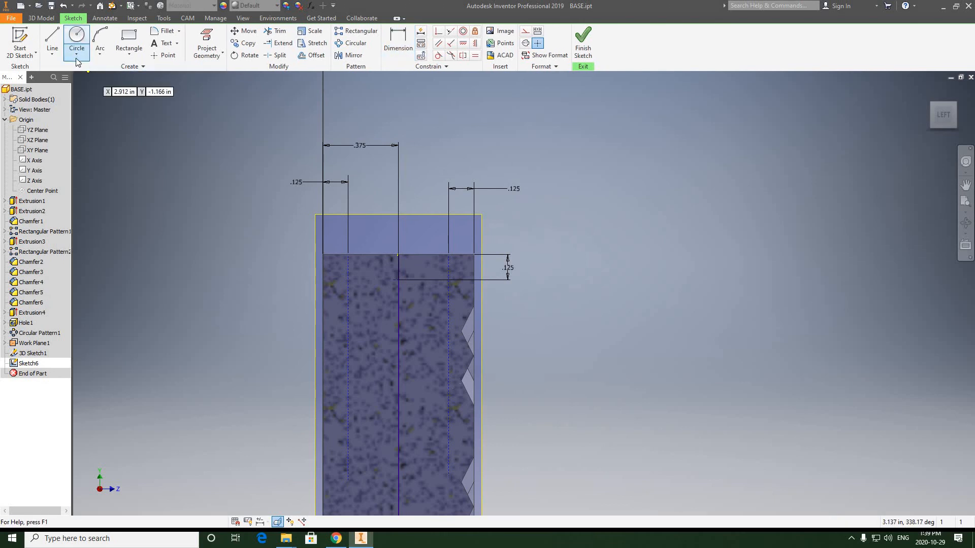
click(77, 56)
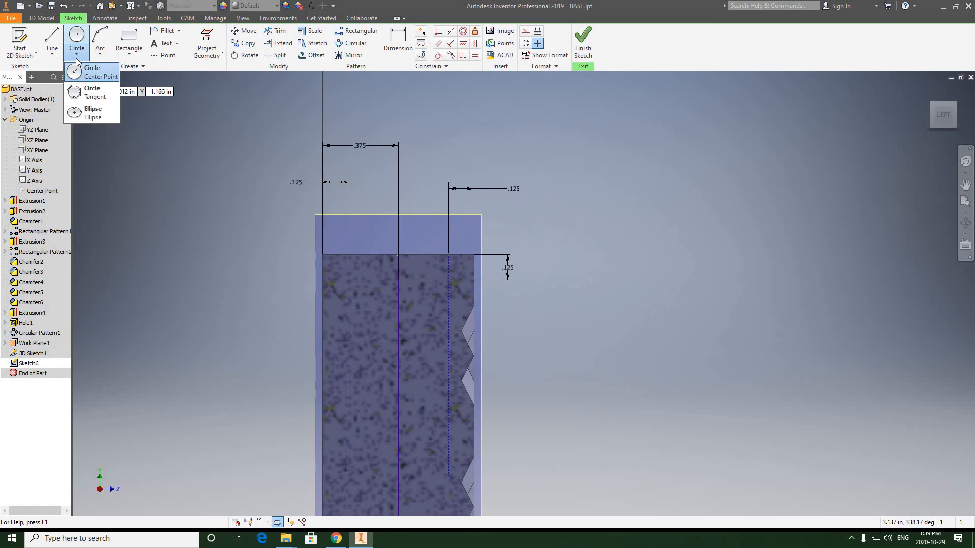
click(92, 113)
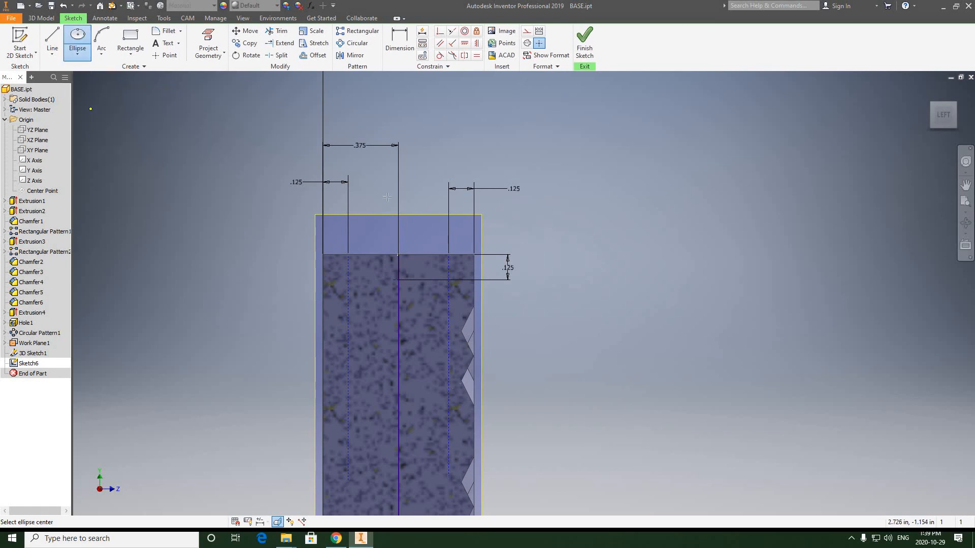
click(348, 255)
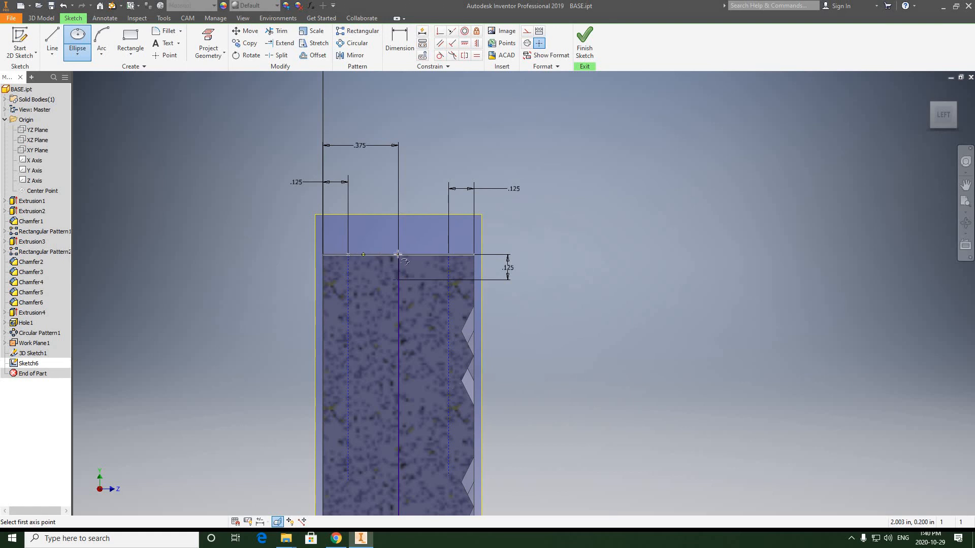
click(449, 255)
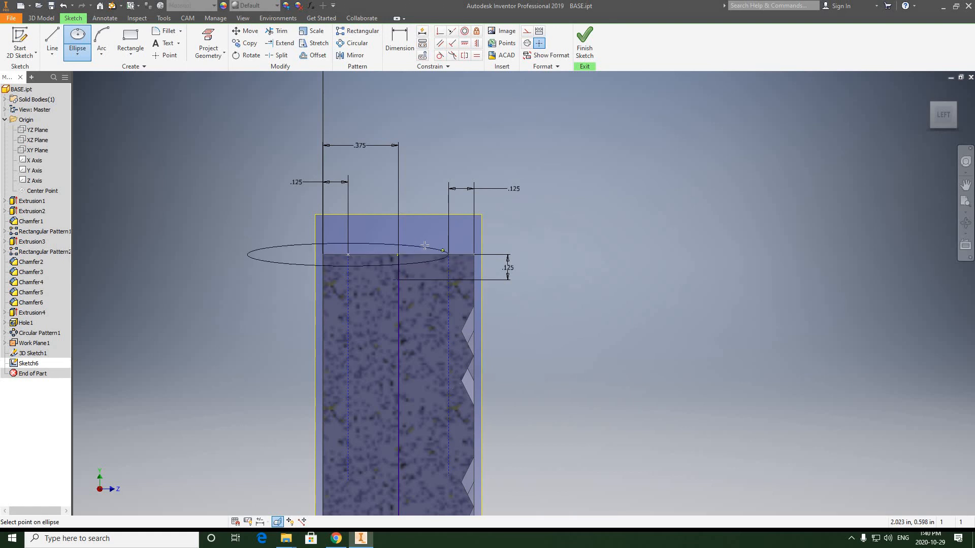
right_click(449, 158)
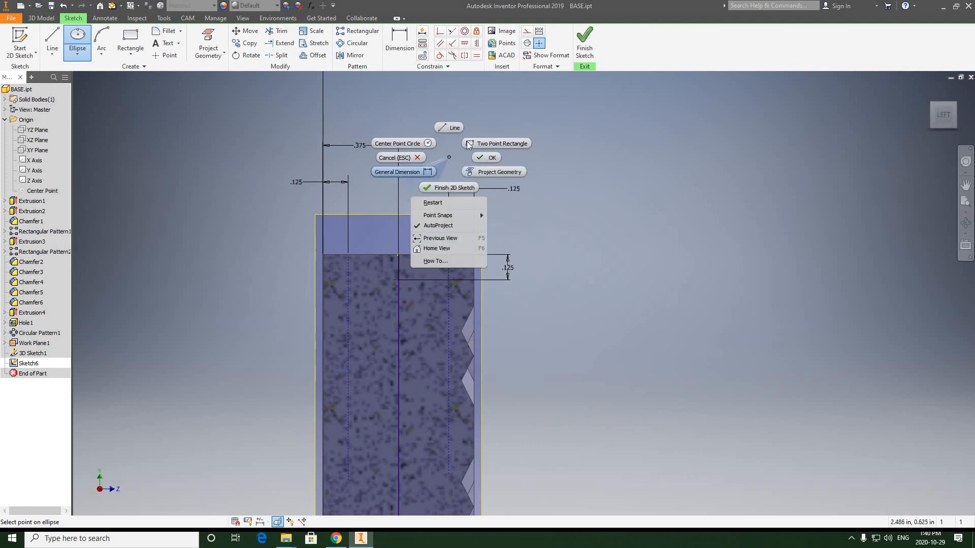
click(394, 159)
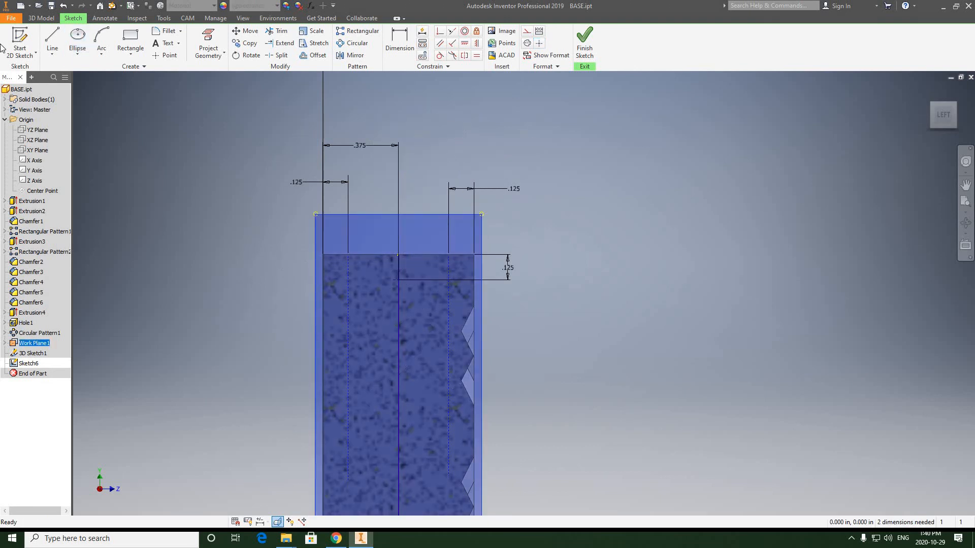
Step: Draw an ellipse centred at the top edge's midpoint, reaching the second construction line's upper end and down to the sketch point
click(77, 38)
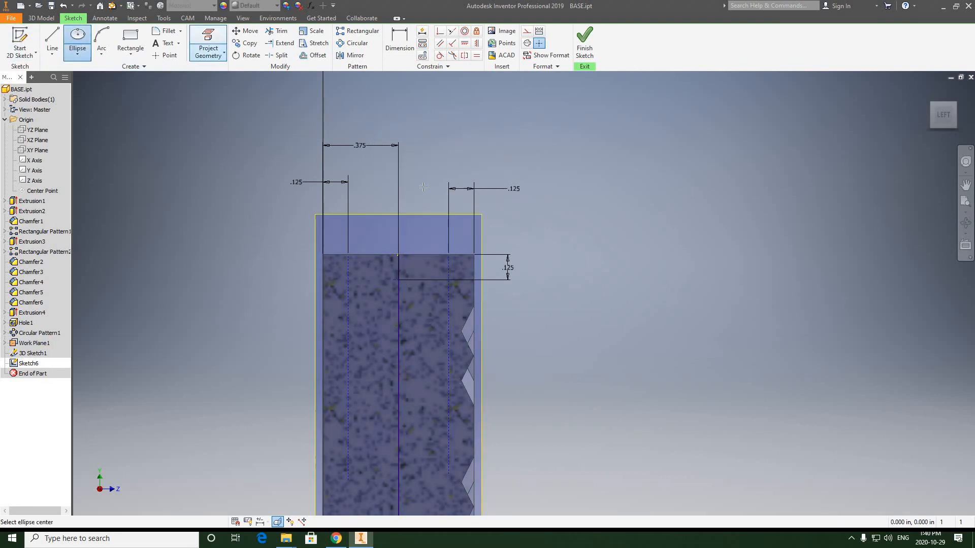
click(409, 255)
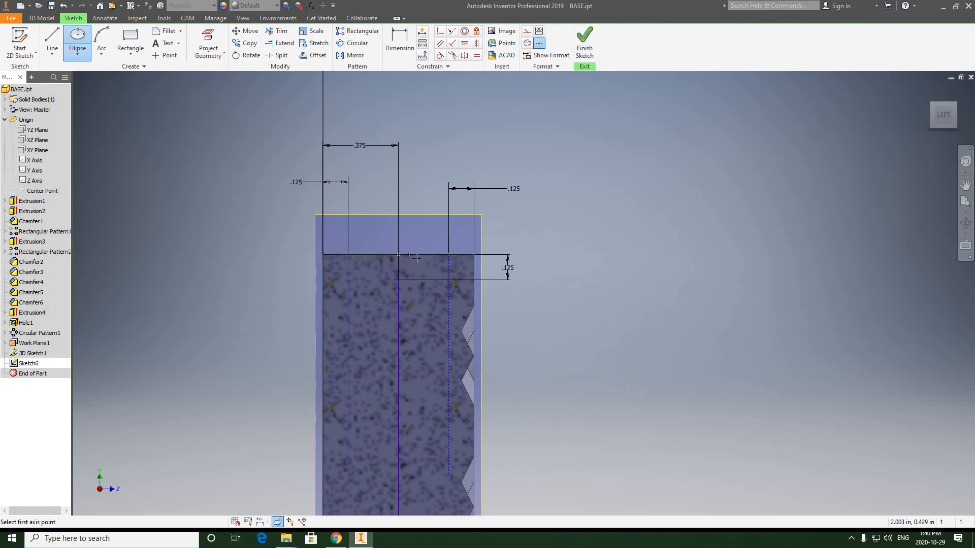
click(448, 254)
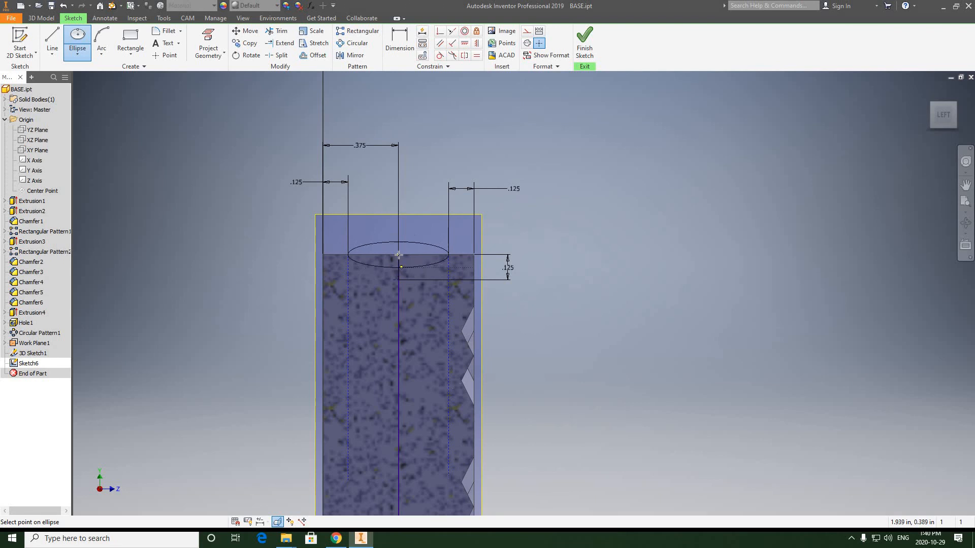
scroll(435, 256, down, 3)
scroll(493, 256, up, 6)
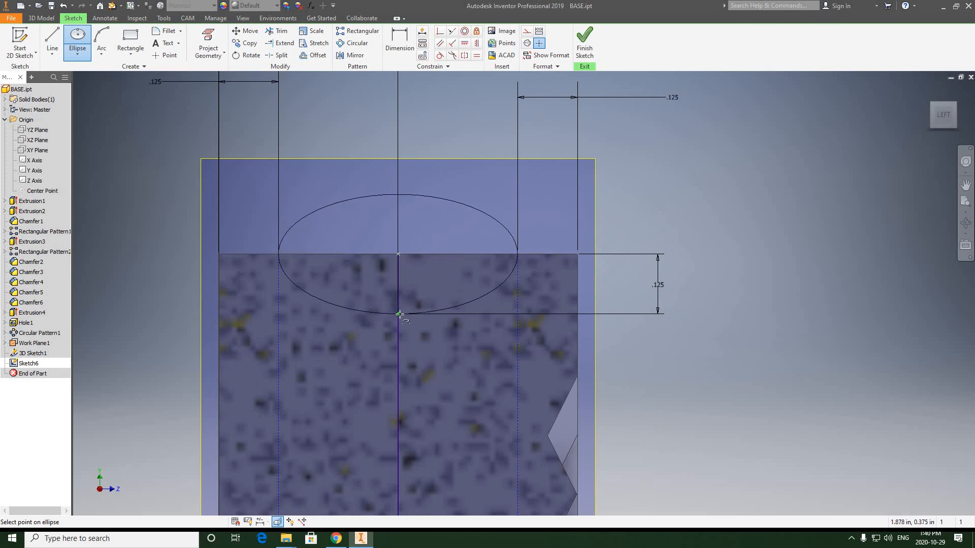
click(400, 314)
scroll(565, 188, down, 5)
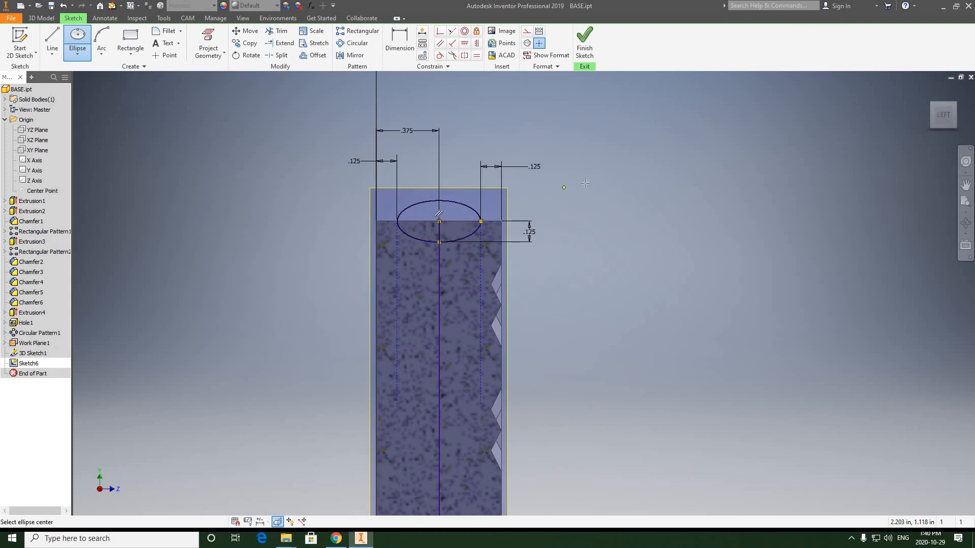
right_click(589, 180)
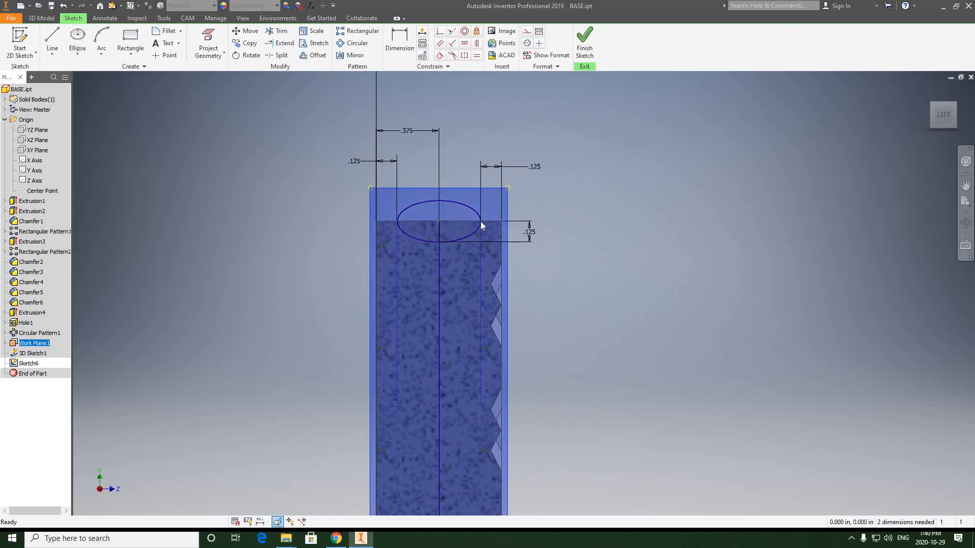
scroll(480, 221, up, 5)
scroll(591, 190, down, 4)
scroll(518, 203, up, 3)
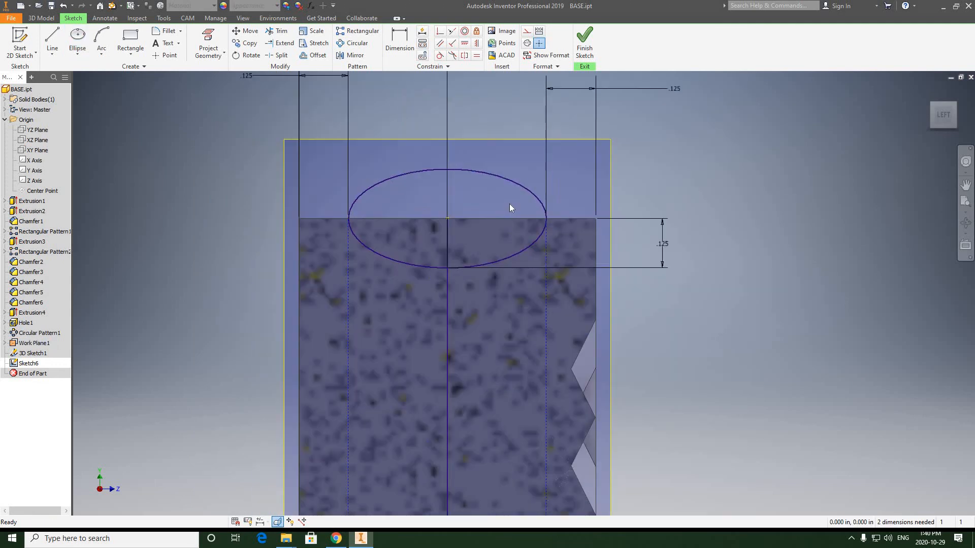
Step: Finish the elliptical groove profile sketch on the work plane
scroll(510, 203, down, 5)
scroll(418, 237, up, 3)
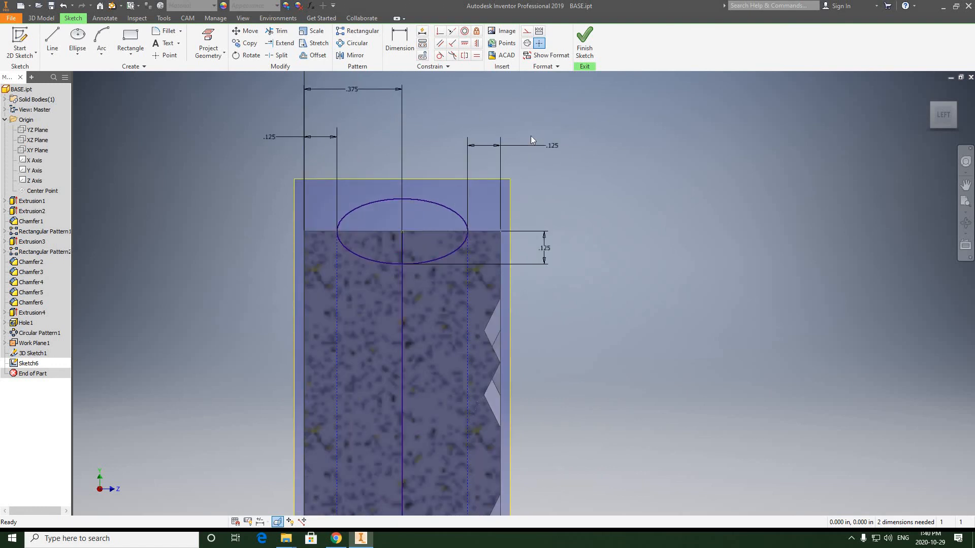
click(584, 42)
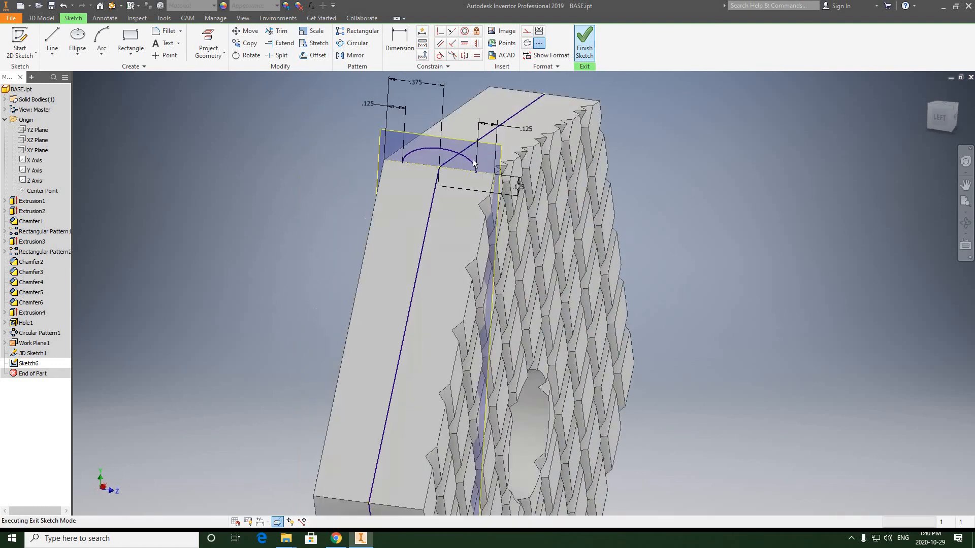
Step: Sweep the ellipse profile as a cut along the 3D sketch path around the hexagonal base's edge faces, with 0 taper and twist
scroll(405, 124, up, 3)
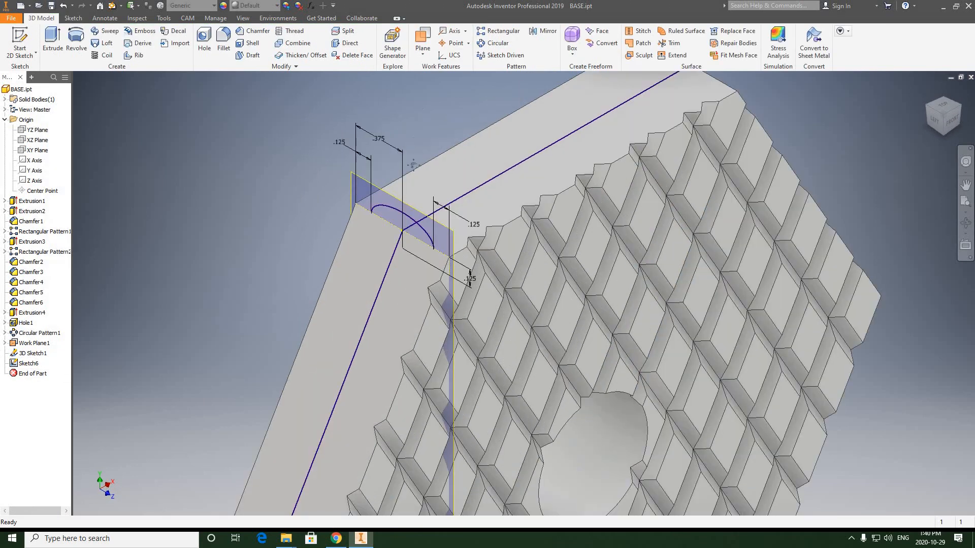
mouse_move(413, 104)
middle_down()
mouse_move(413, 161)
mouse_move(430, 136)
middle_up()
scroll(414, 160, down, 3)
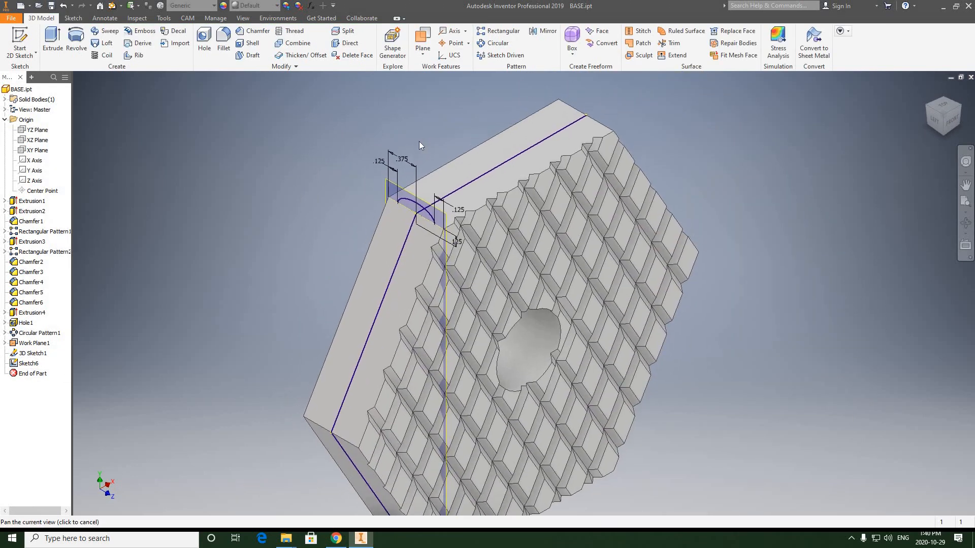
click(108, 34)
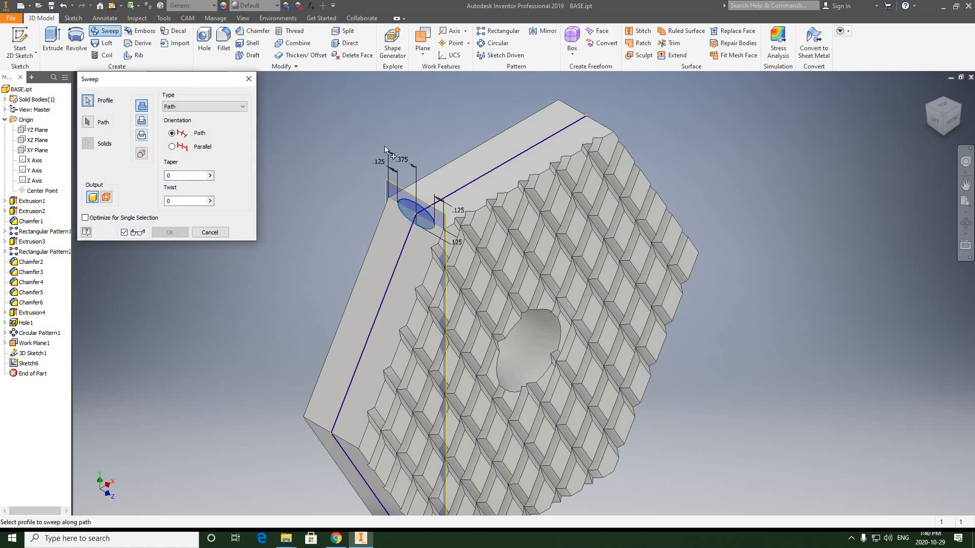
click(142, 122)
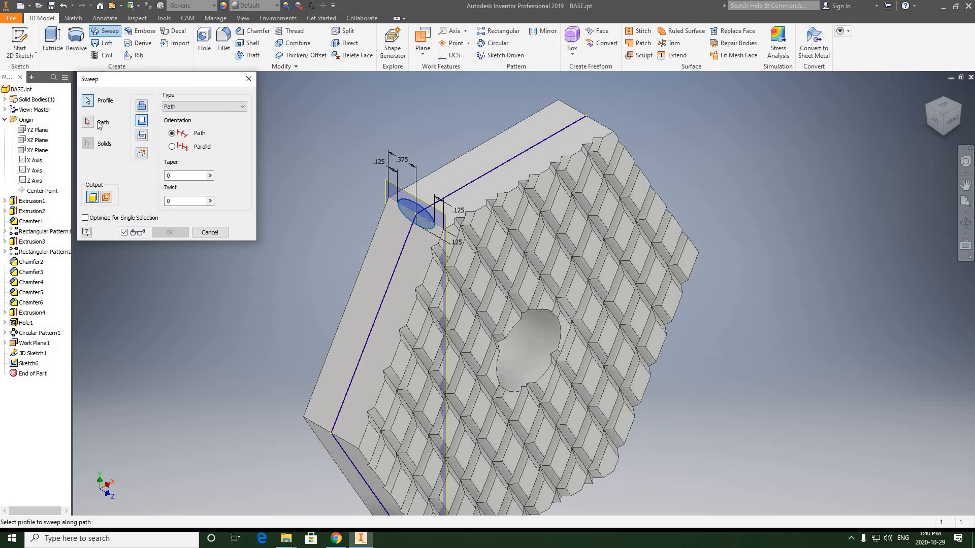
click(89, 122)
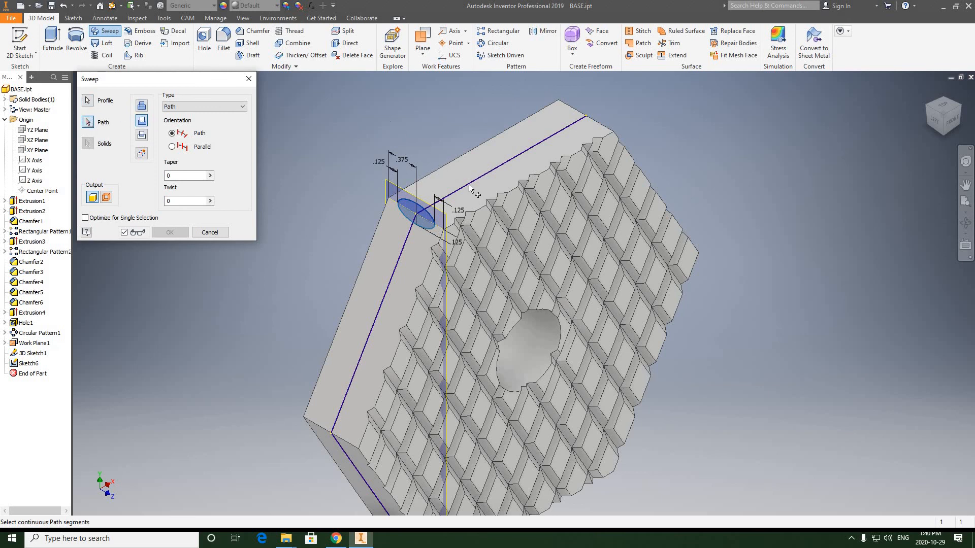
click(469, 186)
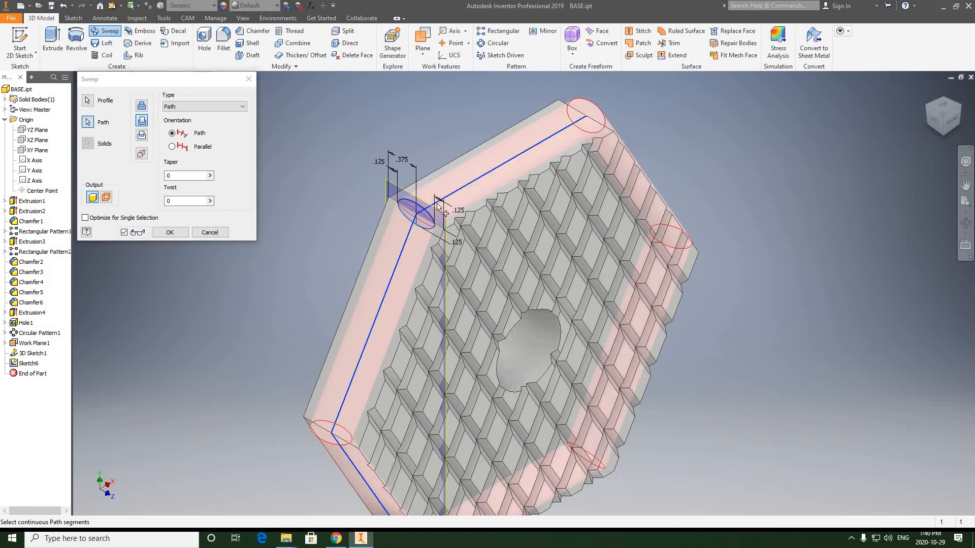
middle_drag(532, 162, 563, 138)
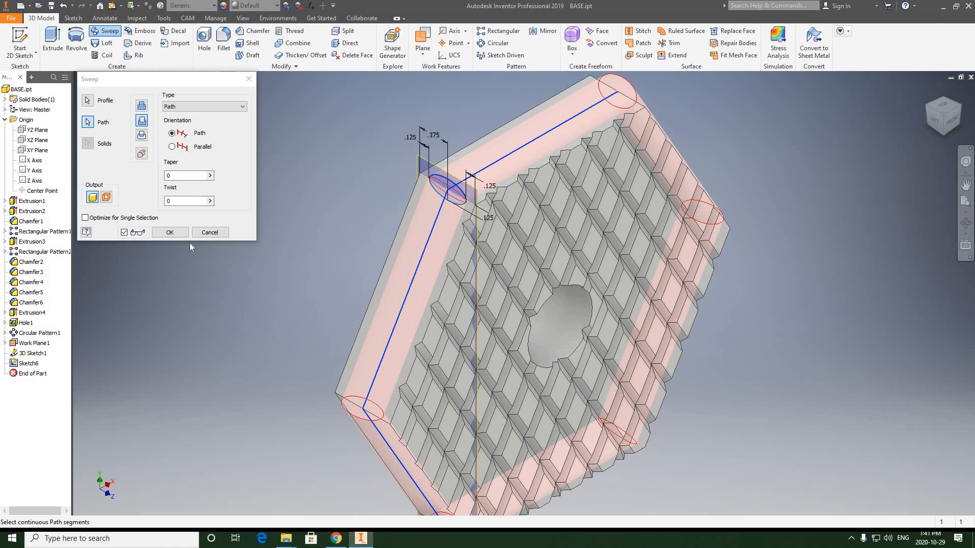
click(169, 233)
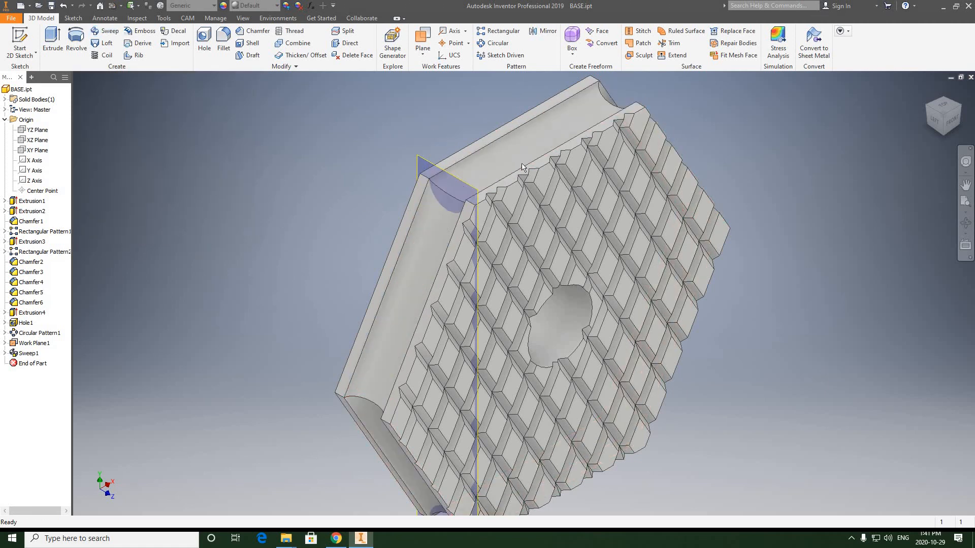
Step: Examine the swept groove around the hexagonal base's edge from several viewing angles
scroll(415, 207, up, 3)
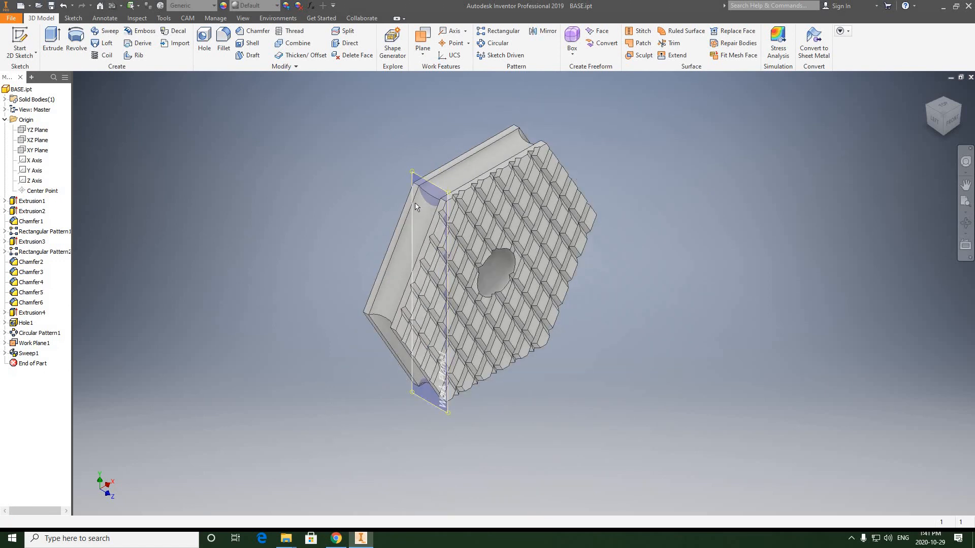
scroll(415, 207, down, 3)
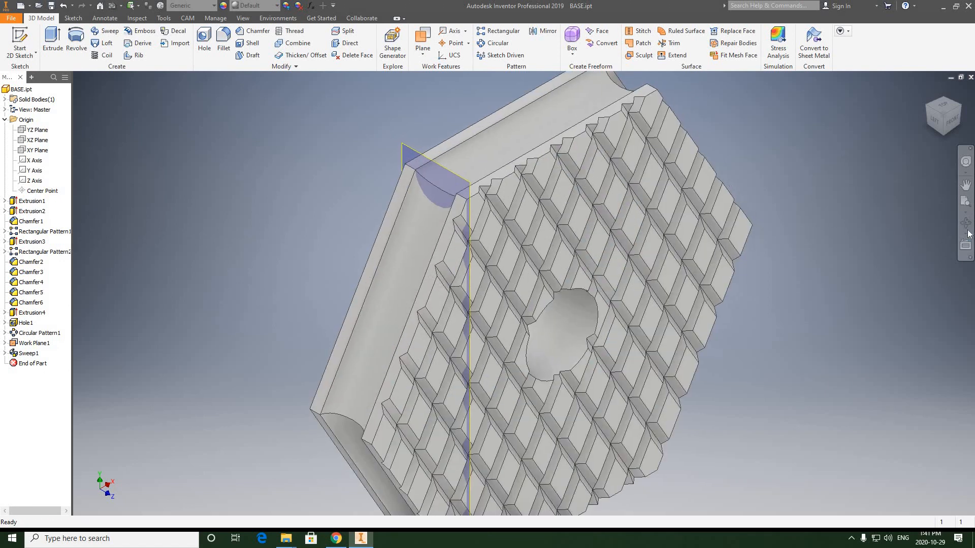
click(965, 222)
drag(528, 243, 956, 179)
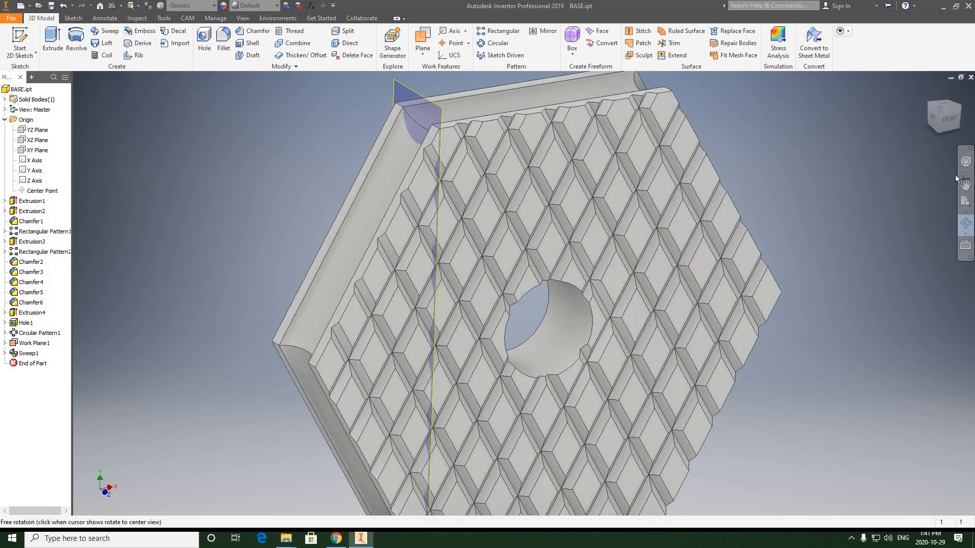
click(939, 112)
right_click(721, 105)
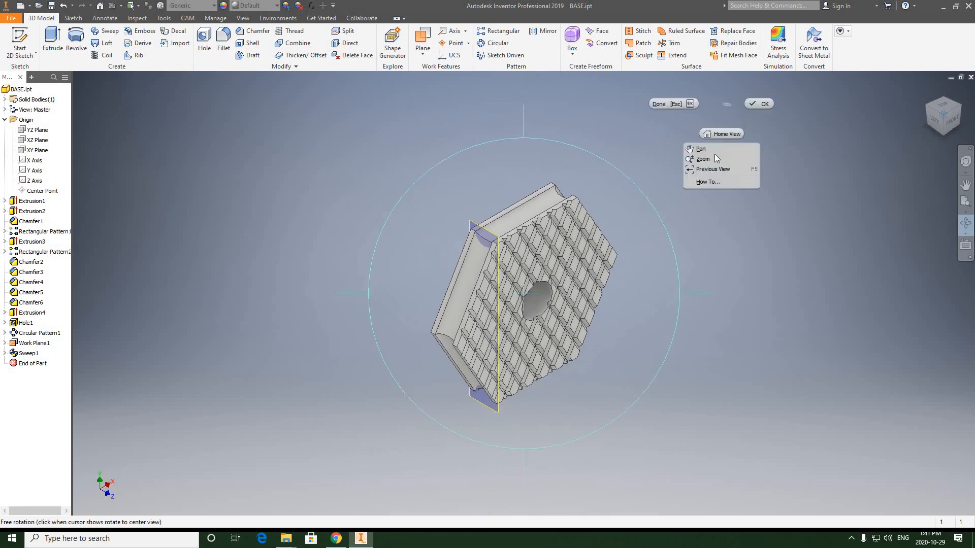
click(751, 104)
Step: Hide the work plane that held the groove profile
scroll(530, 268, down, 4)
middle_drag(529, 244, 528, 203)
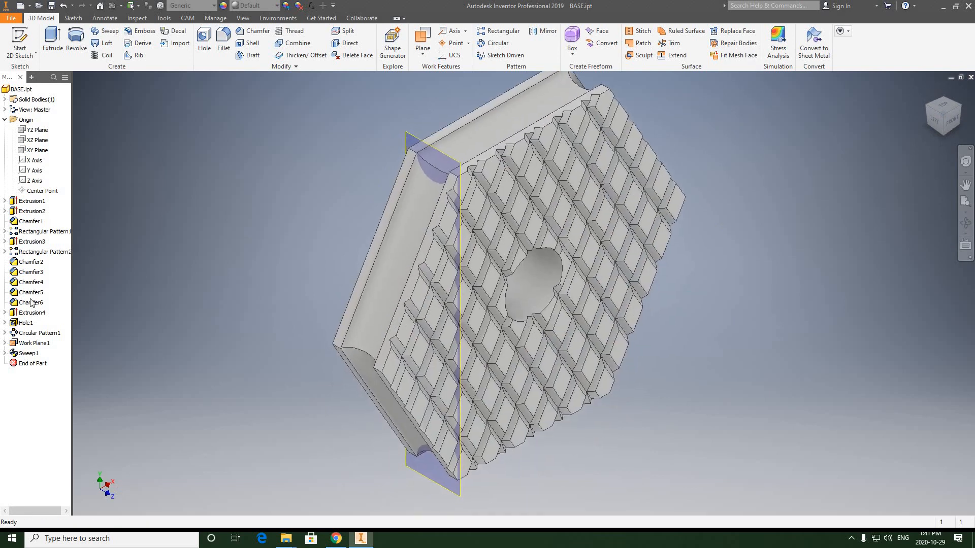
right_click(24, 343)
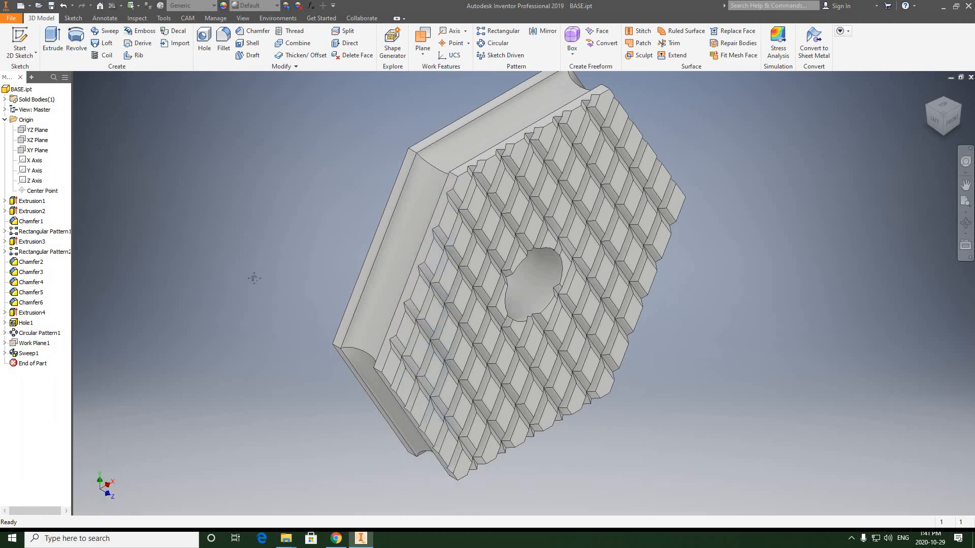
middle_drag(254, 279, 254, 280)
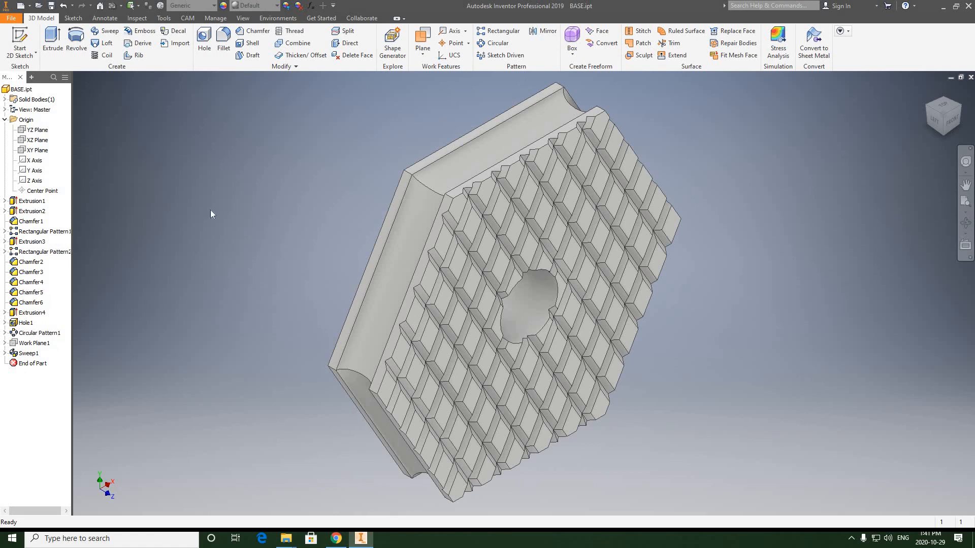
Step: Apply a Chrome appearance from the Inventor Material Library to the whole base
click(278, 6)
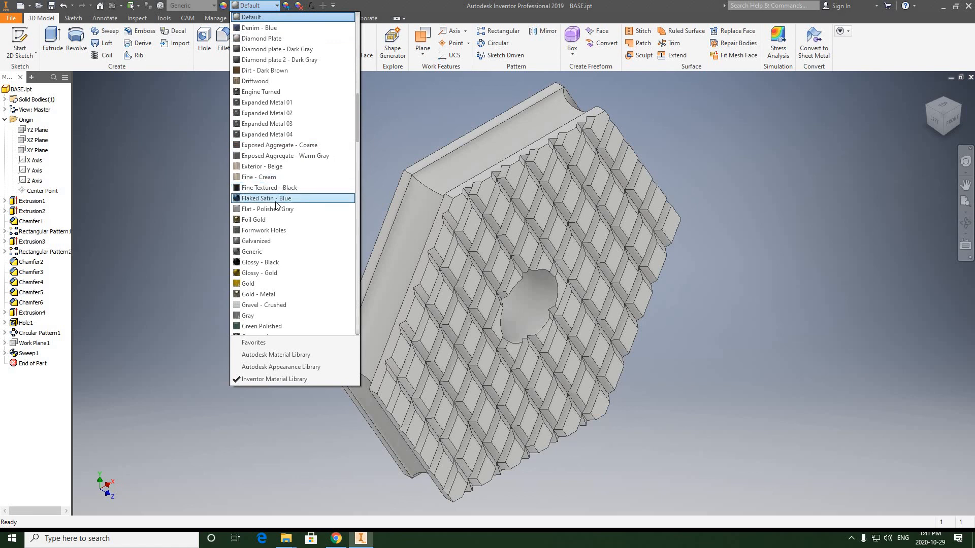
scroll(277, 203, down, 1)
scroll(278, 209, down, 7)
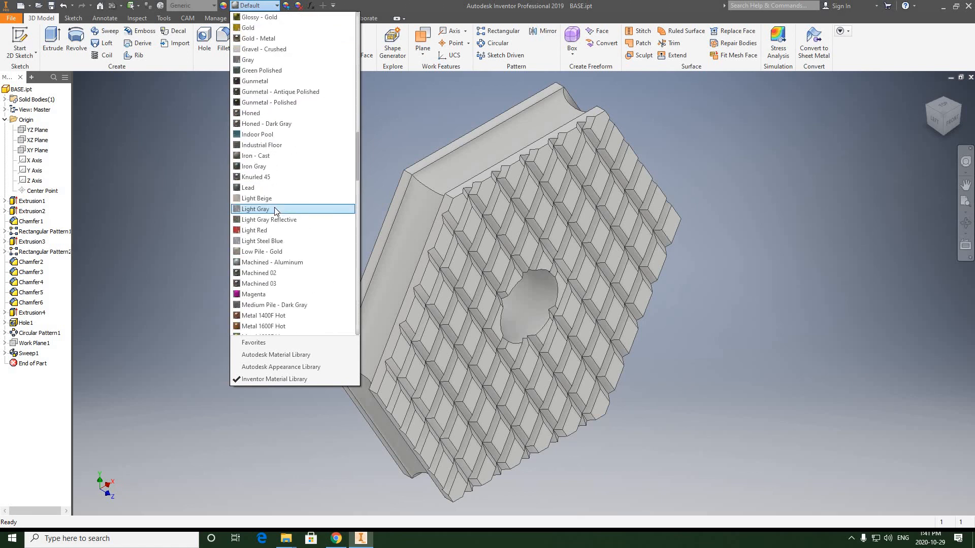
scroll(277, 211, up, 4)
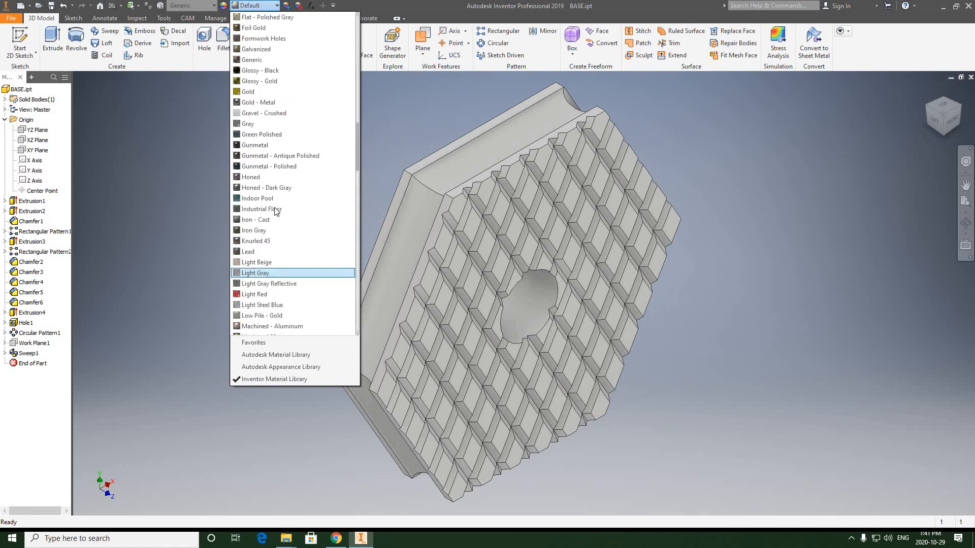
scroll(276, 211, up, 11)
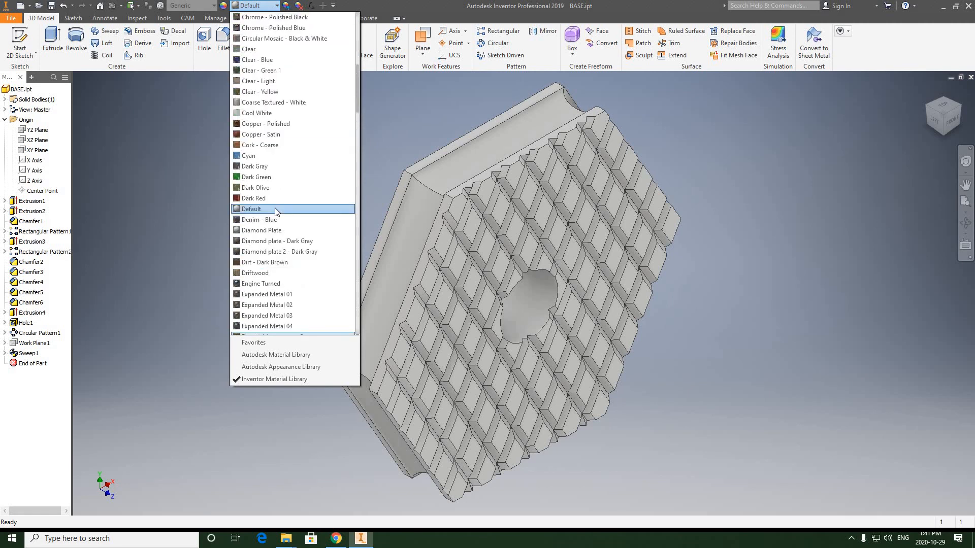
scroll(275, 208, up, 1)
click(269, 39)
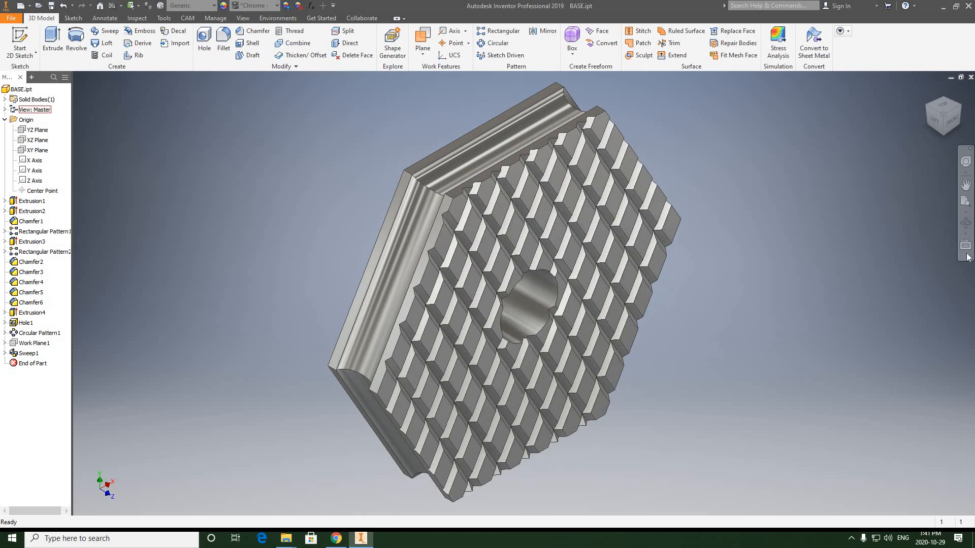
Step: Examine the chrome finish on the base's edge groove, patterned face and centre hole from different angles
click(966, 223)
drag(541, 276, 534, 325)
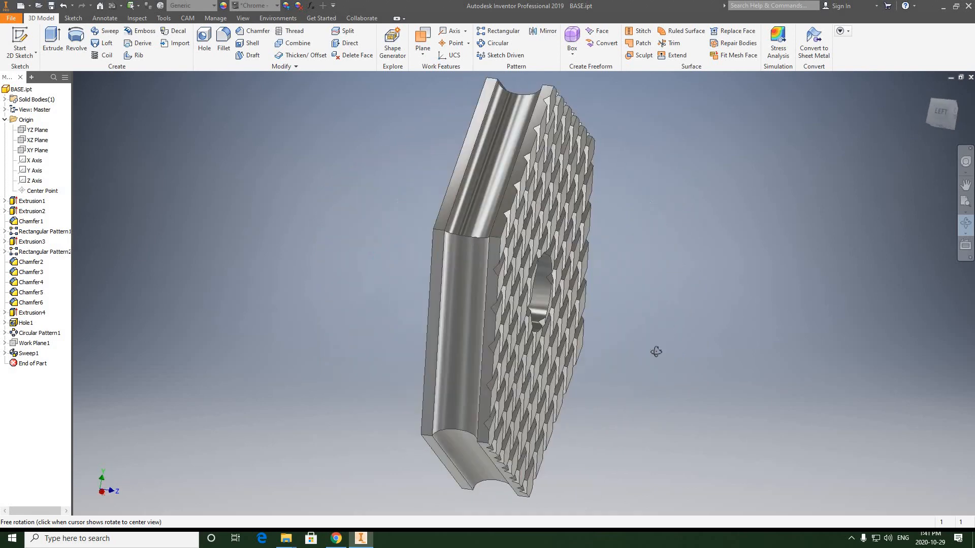
drag(656, 352, 256, 296)
scroll(541, 337, down, 5)
scroll(539, 339, up, 4)
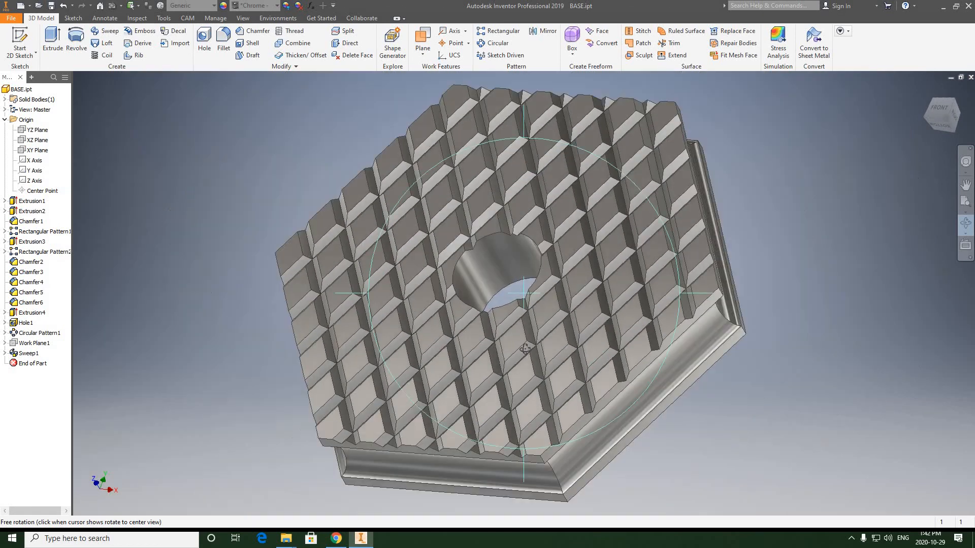
drag(525, 349, 482, 324)
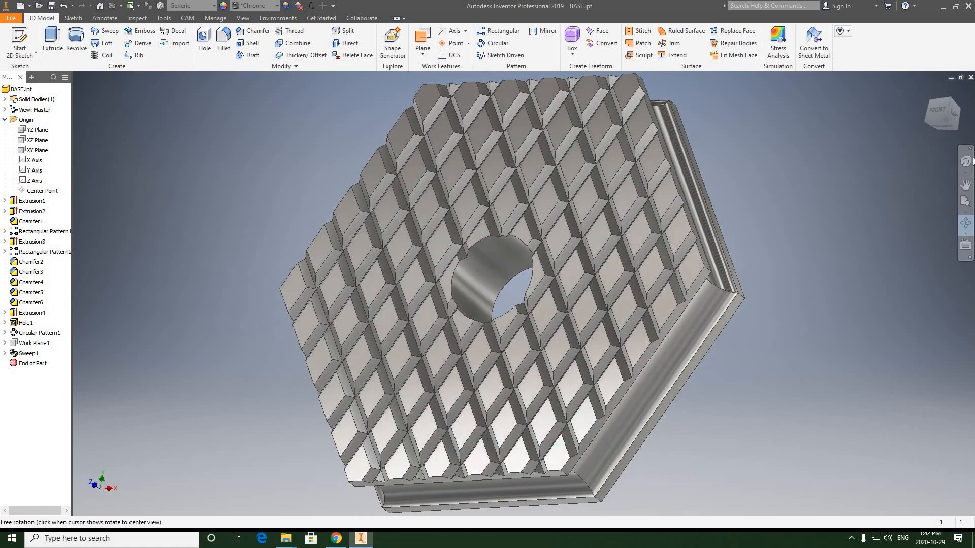
Step: Show the whole base in an isometric view and save the part BASE.ipt
click(949, 97)
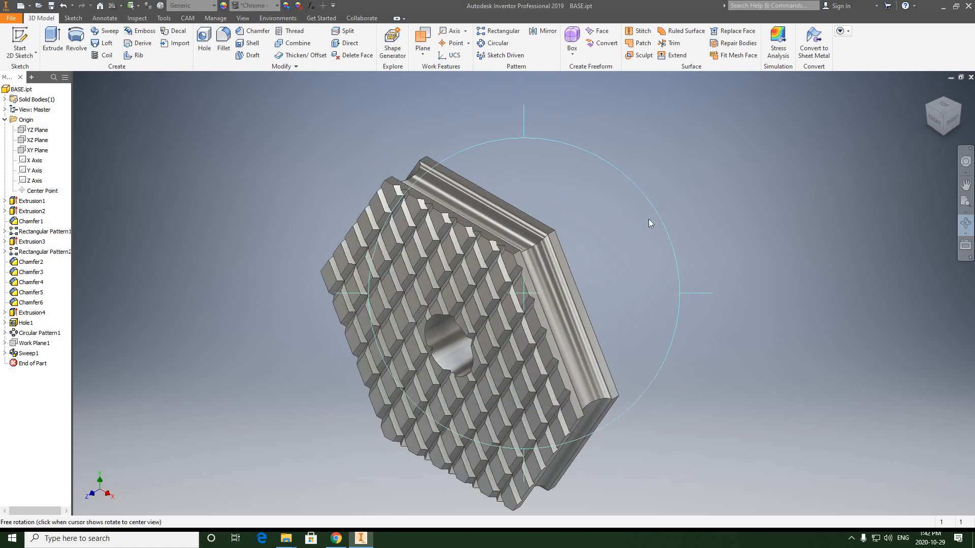
right_click(627, 218)
click(660, 212)
middle_drag(623, 213, 671, 160)
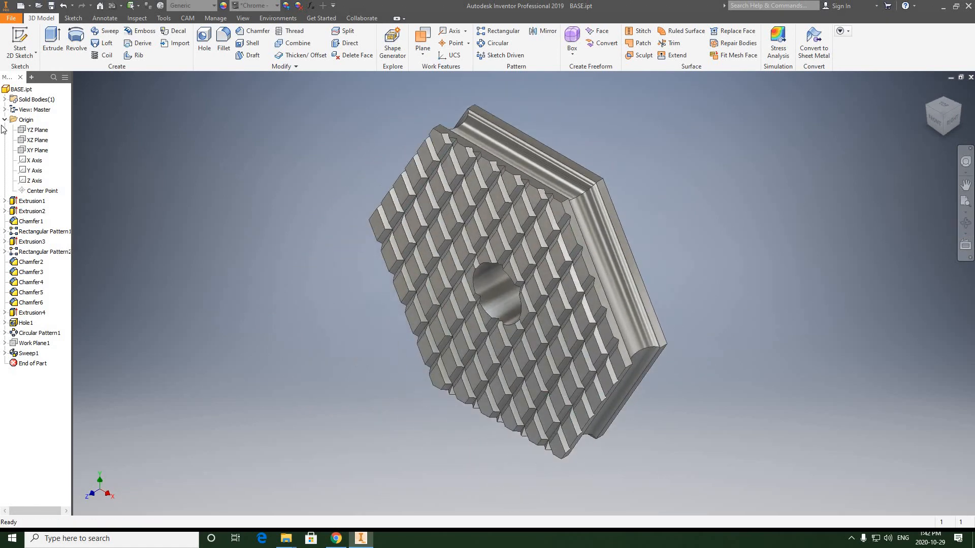
click(52, 5)
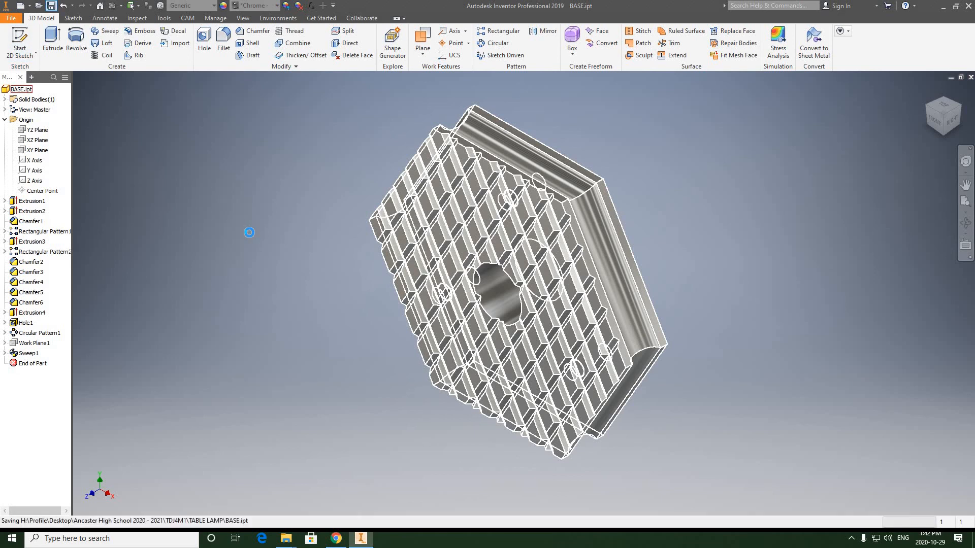